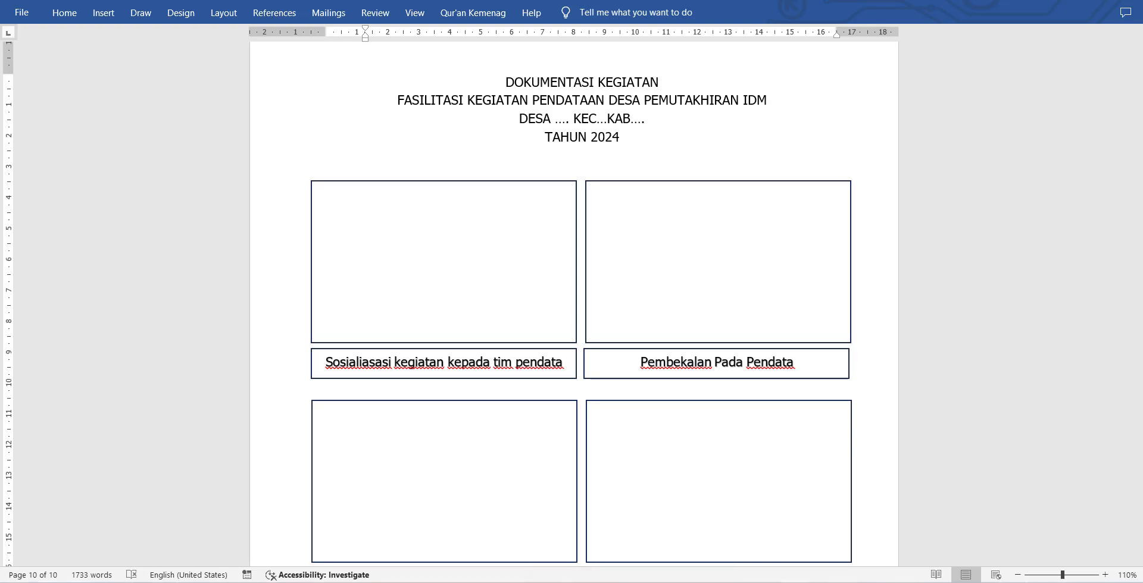
Step: Switch to File Explorer, look through the 0. Referensi folder in 2. Dokumen Assesmen PD, and open 1. Folder APL. 01
key(alt+Tab)
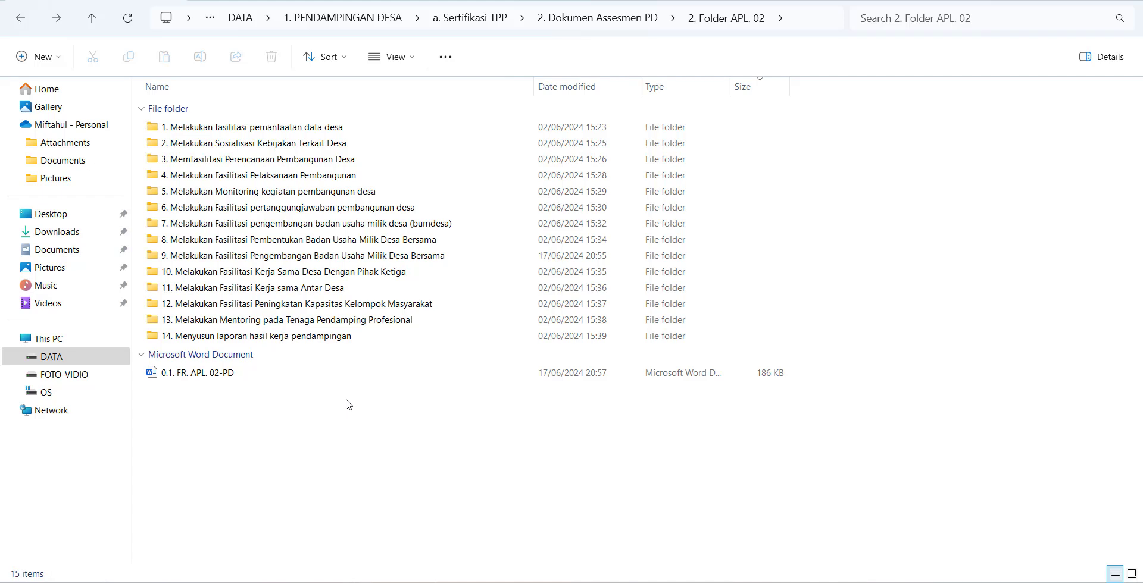
click(19, 18)
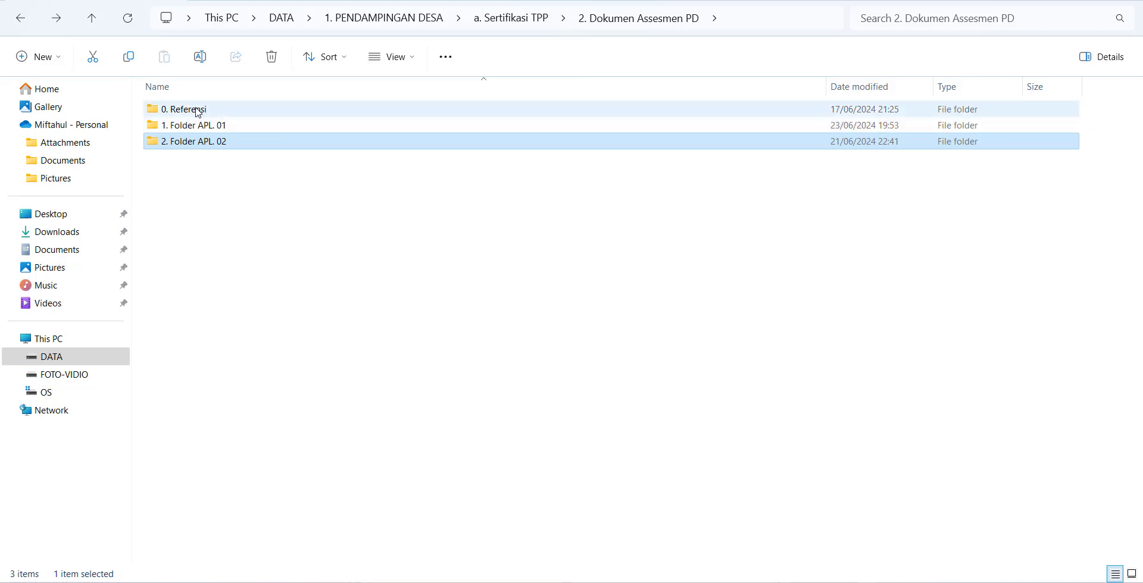
double_click(221, 114)
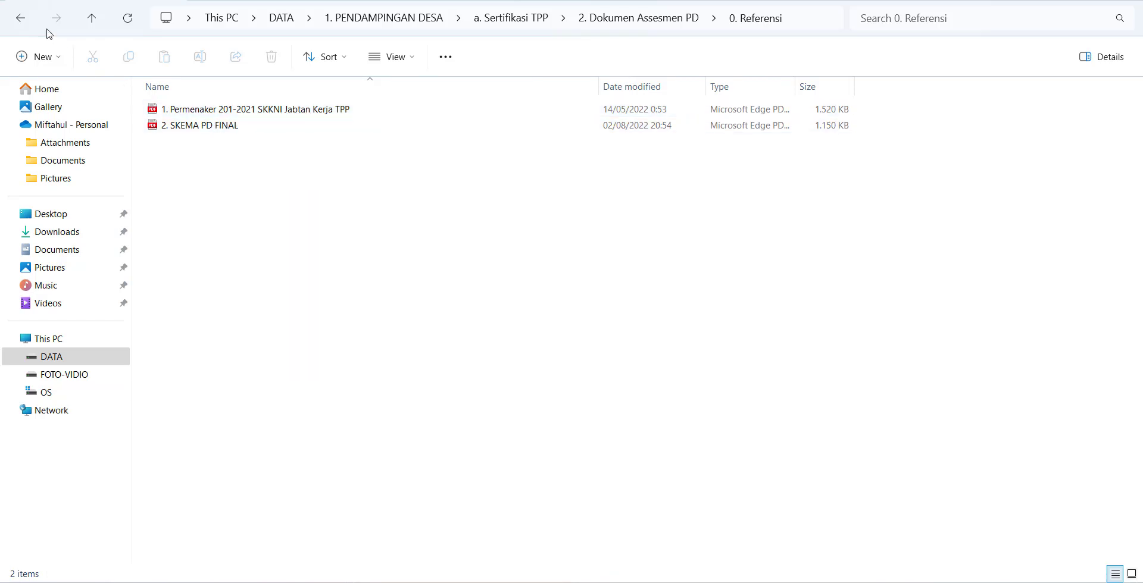
click(20, 18)
double_click(218, 126)
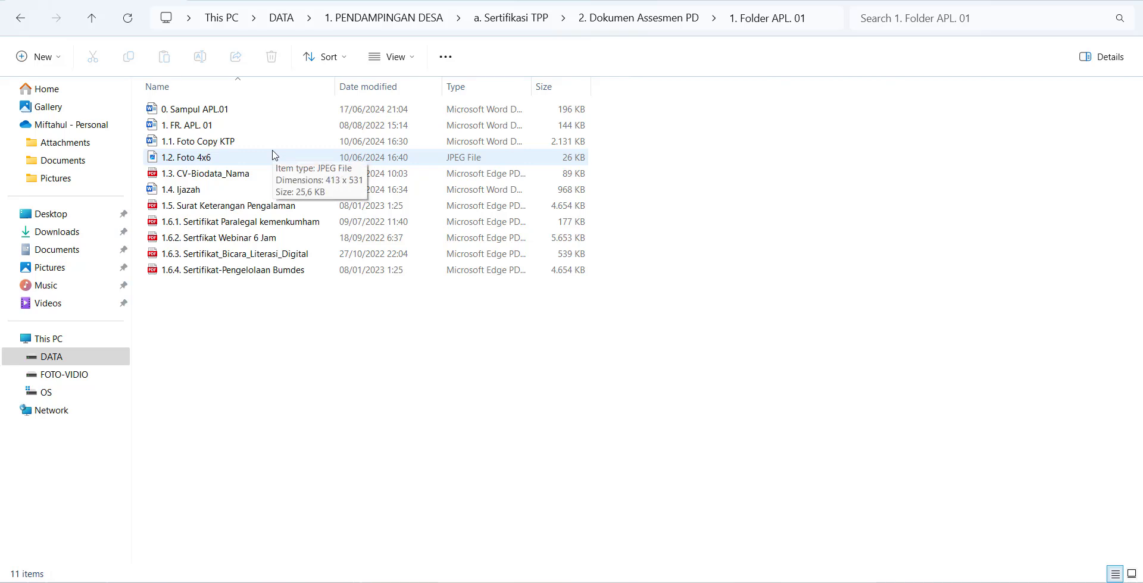
Step: Open the document 0. Sampul APL.01 and review its cover page, including the NAMA box and contact details
click(233, 112)
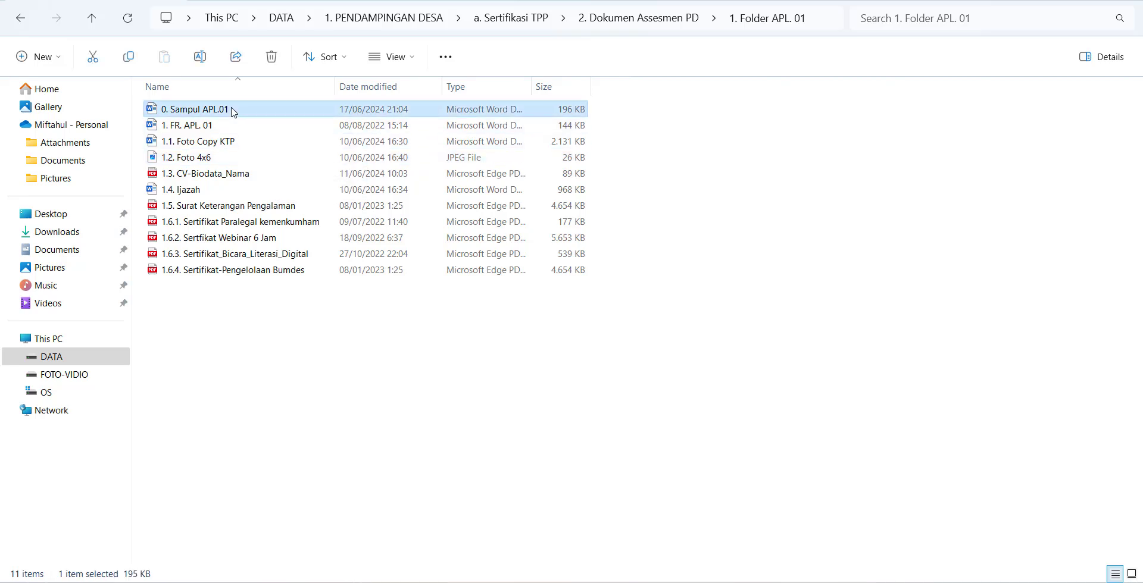
double_click(234, 113)
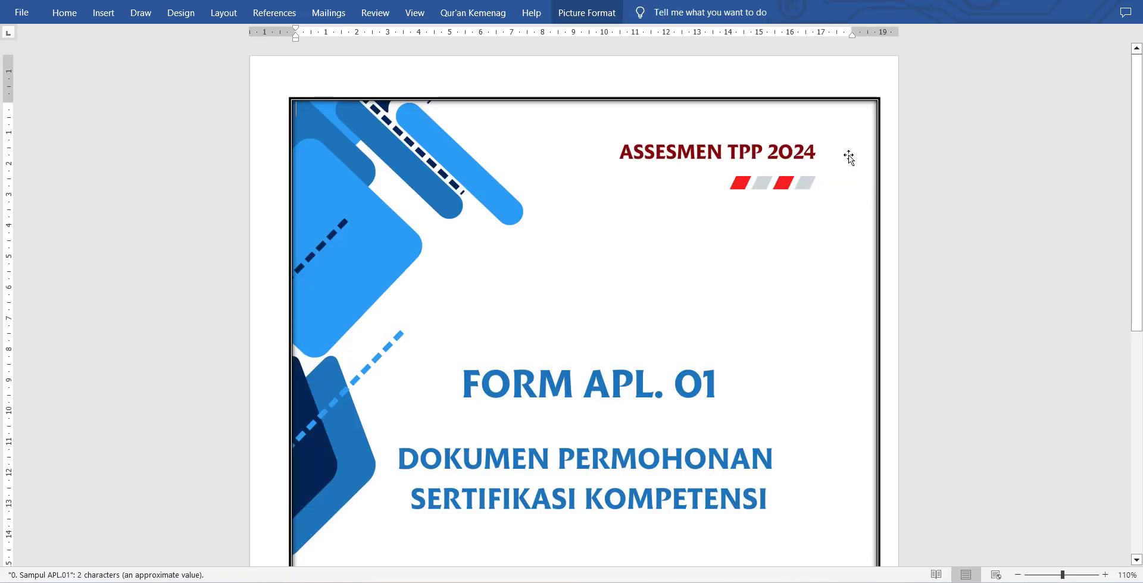
drag(1140, 127, 1139, 270)
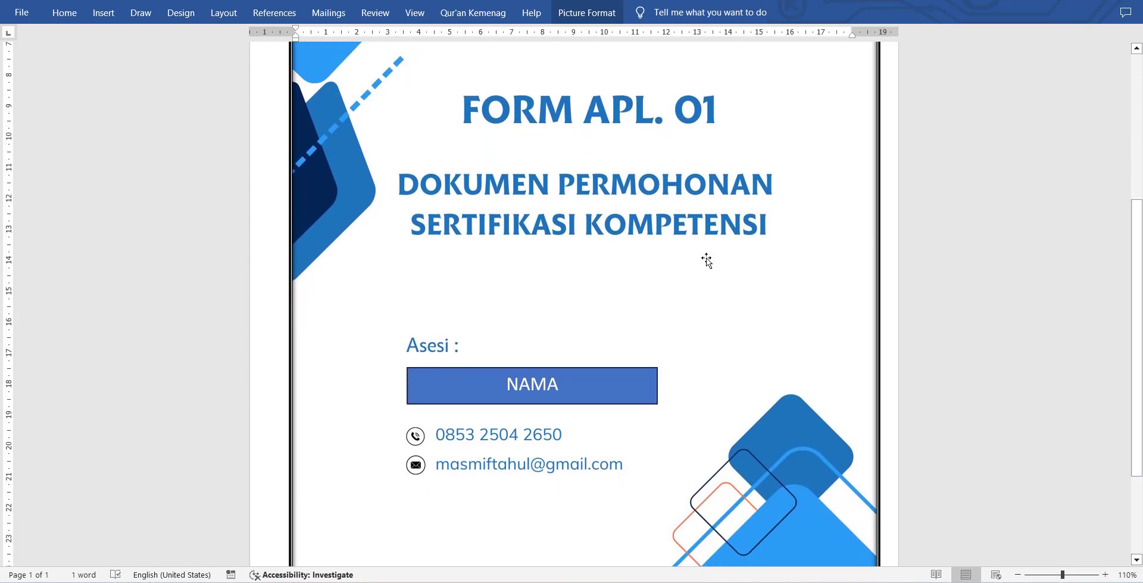
click(531, 388)
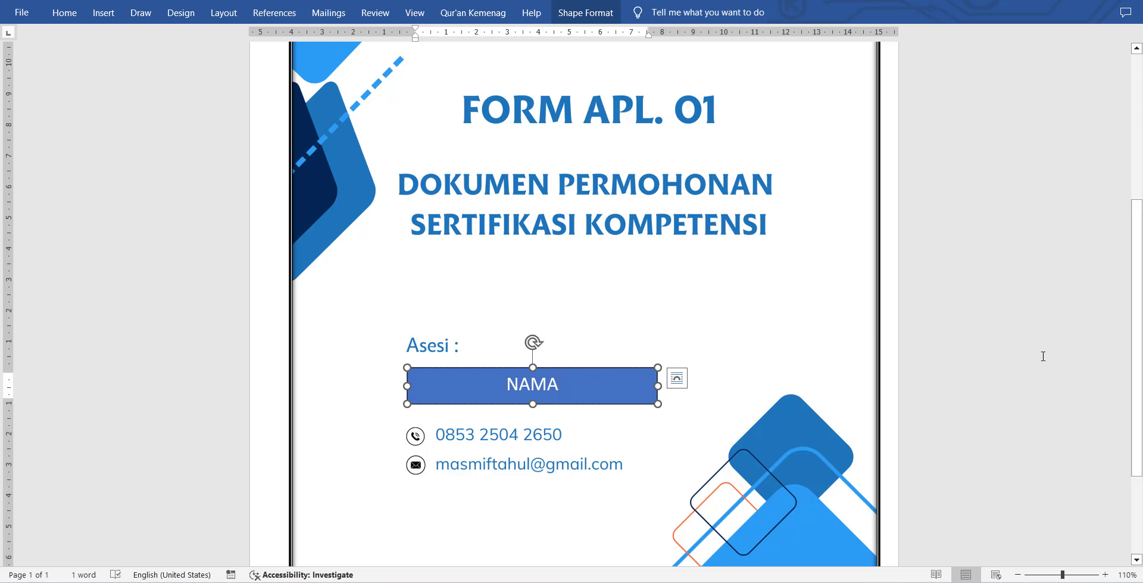
scroll(1024, 369, down, 3)
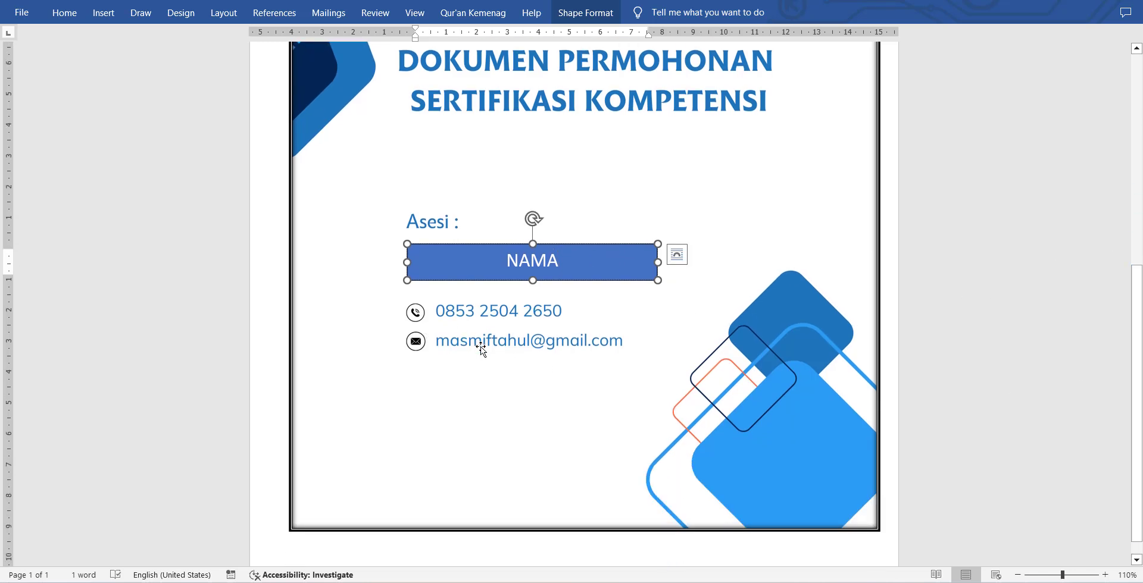
drag(1134, 375, 1124, 223)
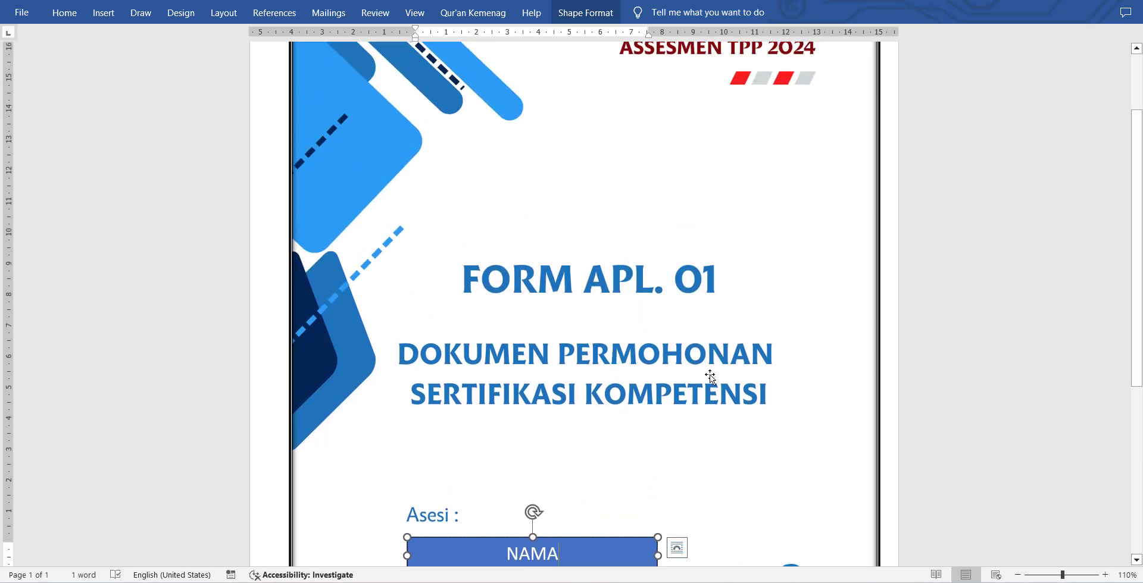
Step: Open the form 1. FR. APL. 01 from the folder and review it down to the Bukti Persyaratan Dasar table
key(alt+Tab)
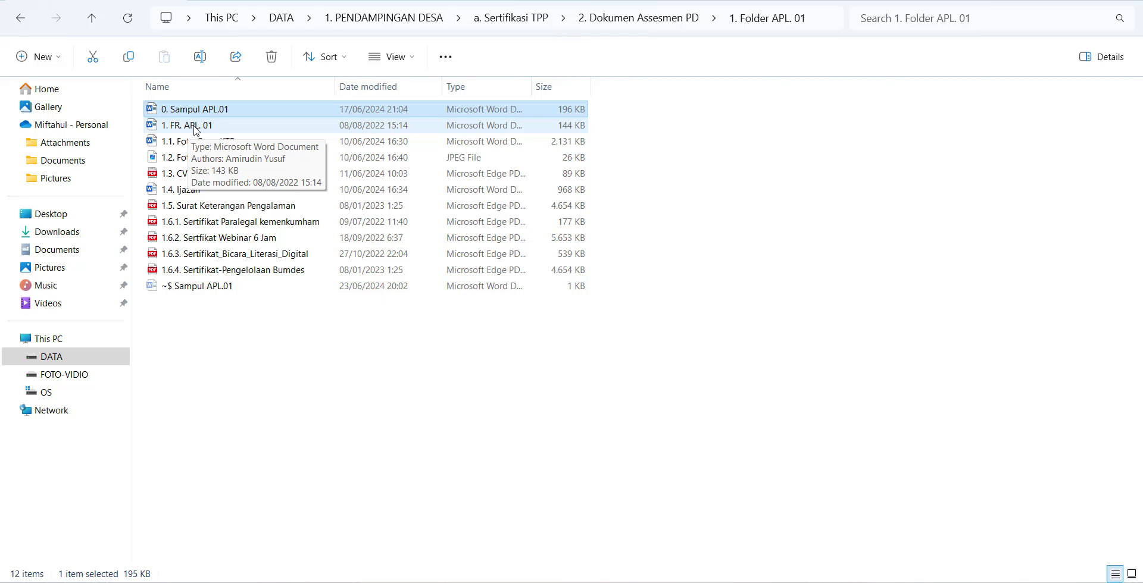
click(226, 130)
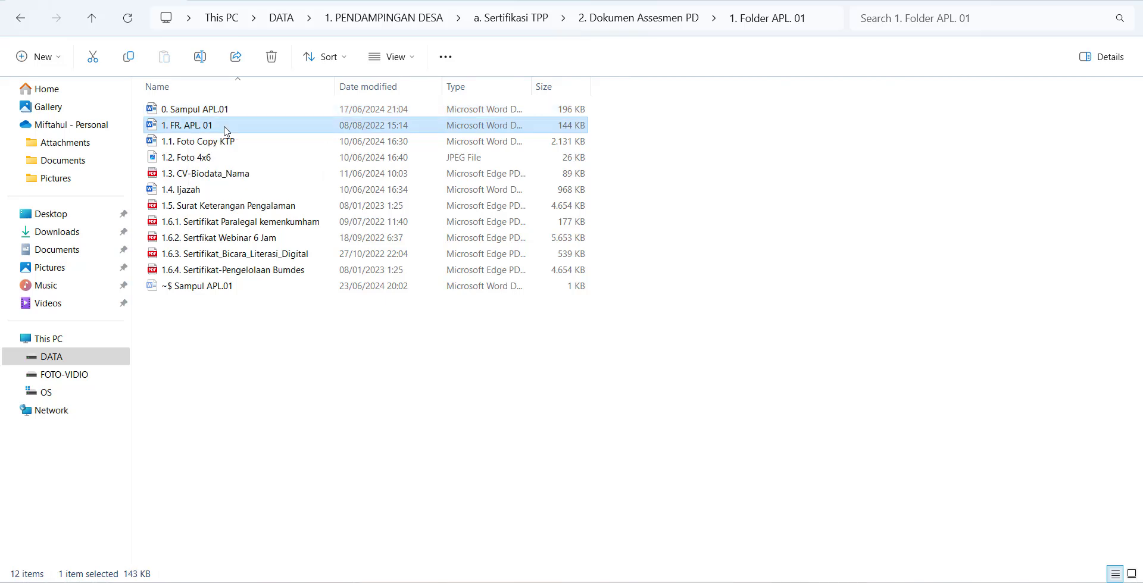
double_click(225, 130)
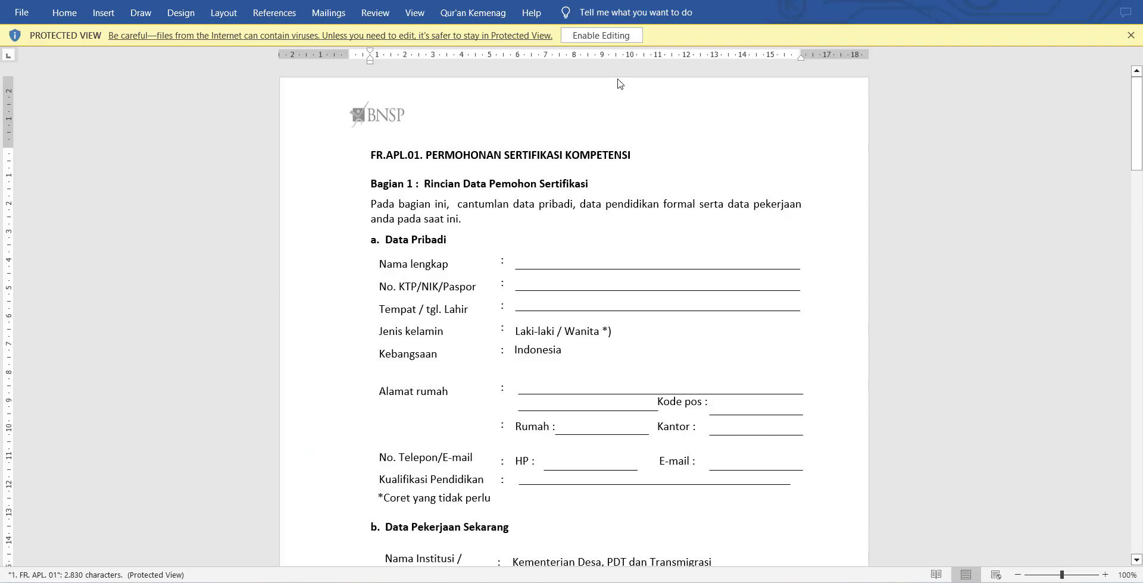
drag(1139, 176, 1140, 498)
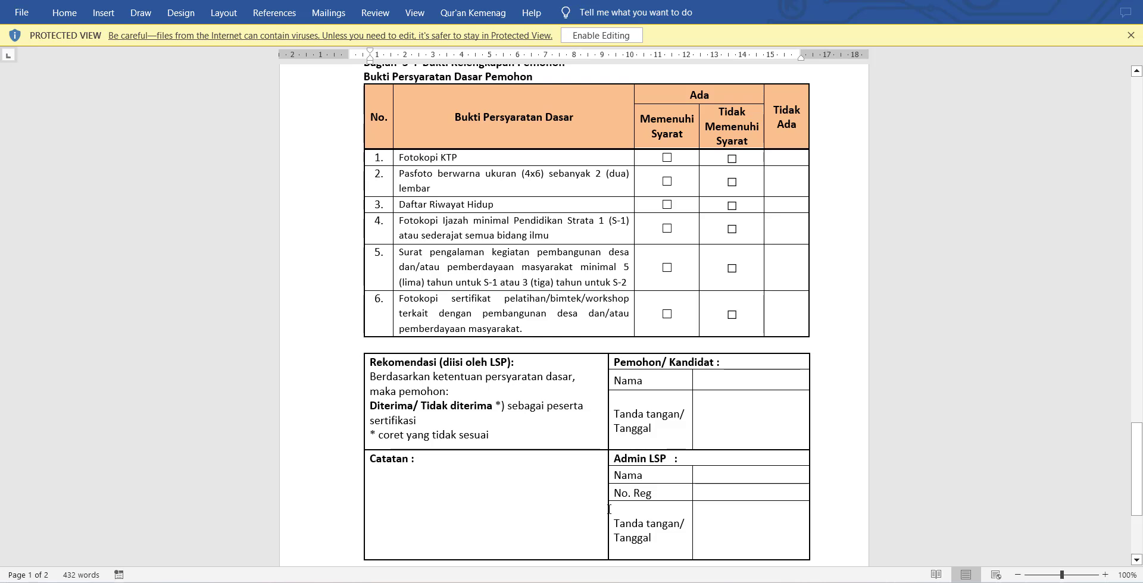
key(alt+F4)
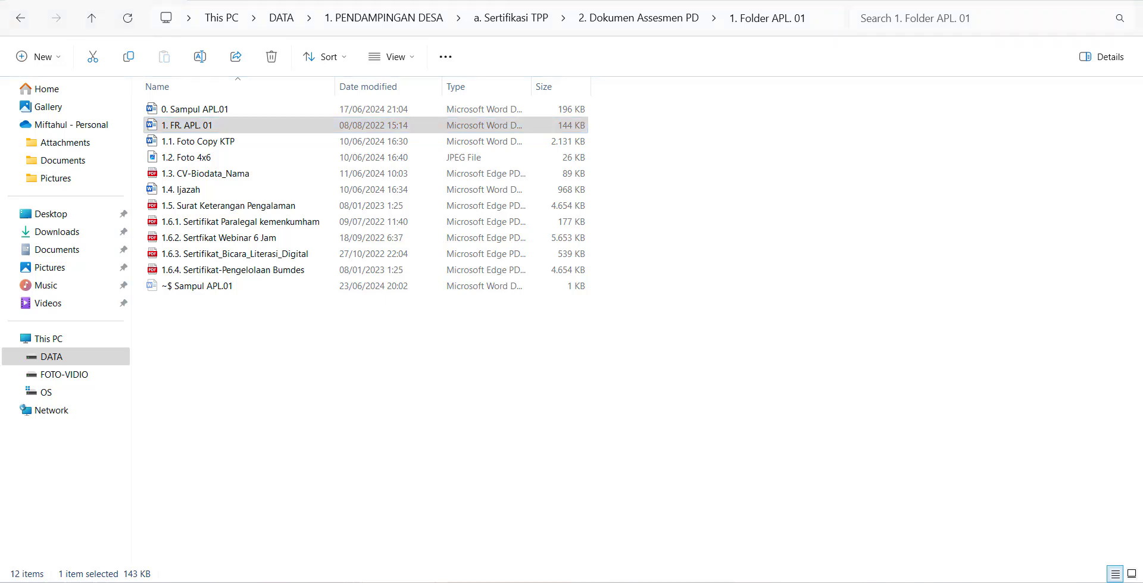
Step: Return to the FR. APL. 01 form and go over requirement 6, the photocopied training certificates, in the Bukti Persyaratan Dasar table
click(957, 528)
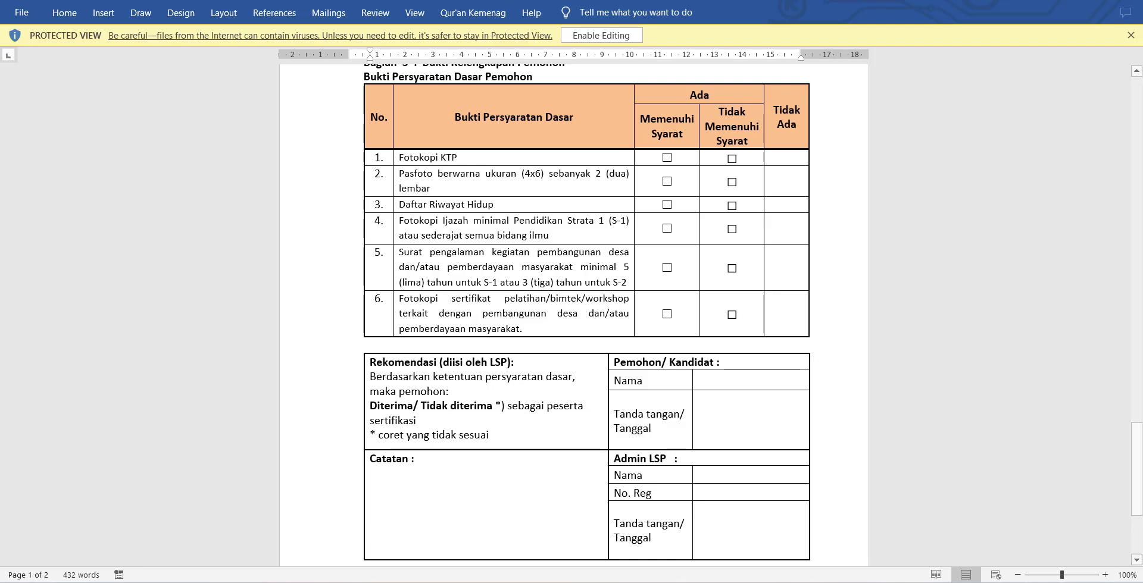
click(678, 535)
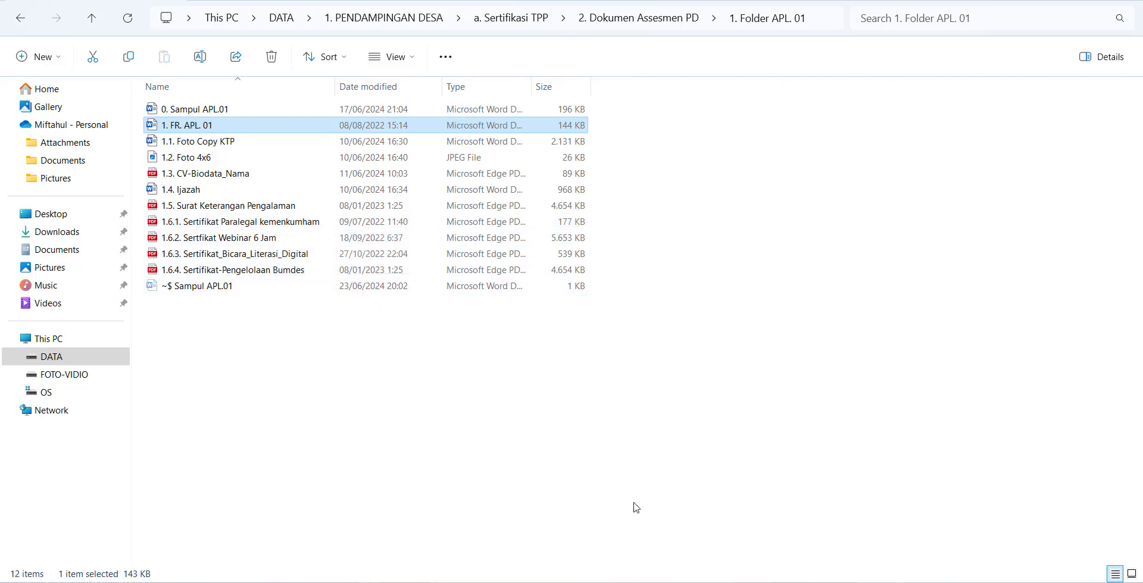
click(736, 581)
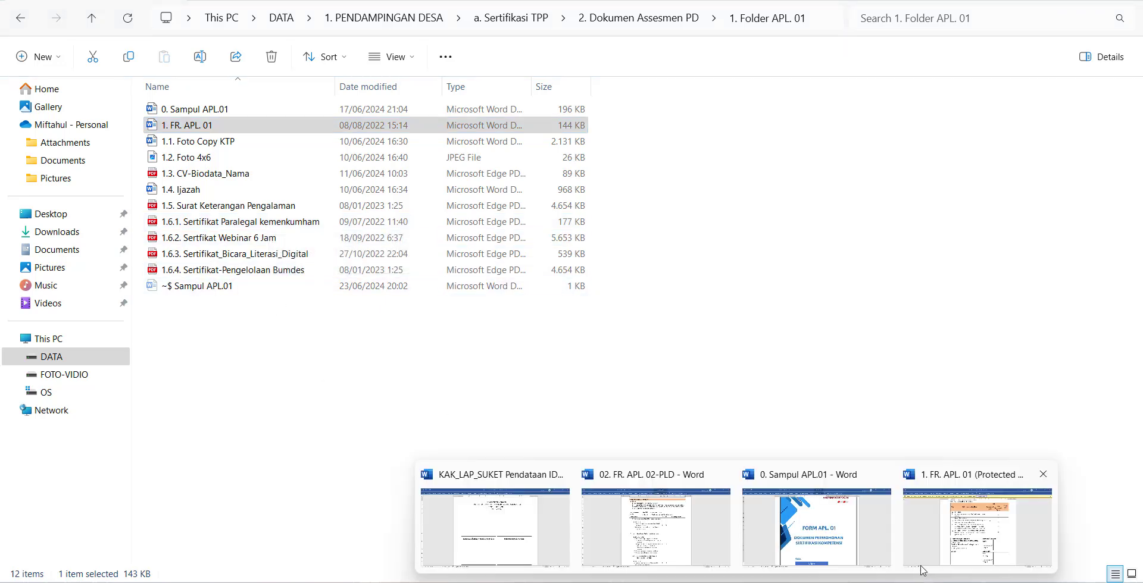
click(981, 548)
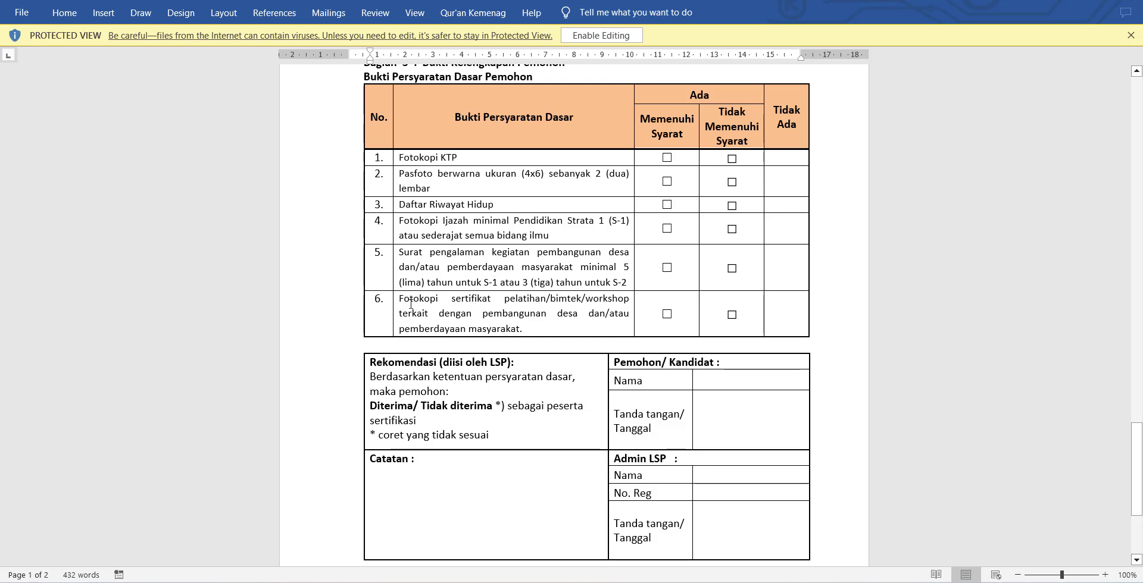
drag(418, 303, 551, 314)
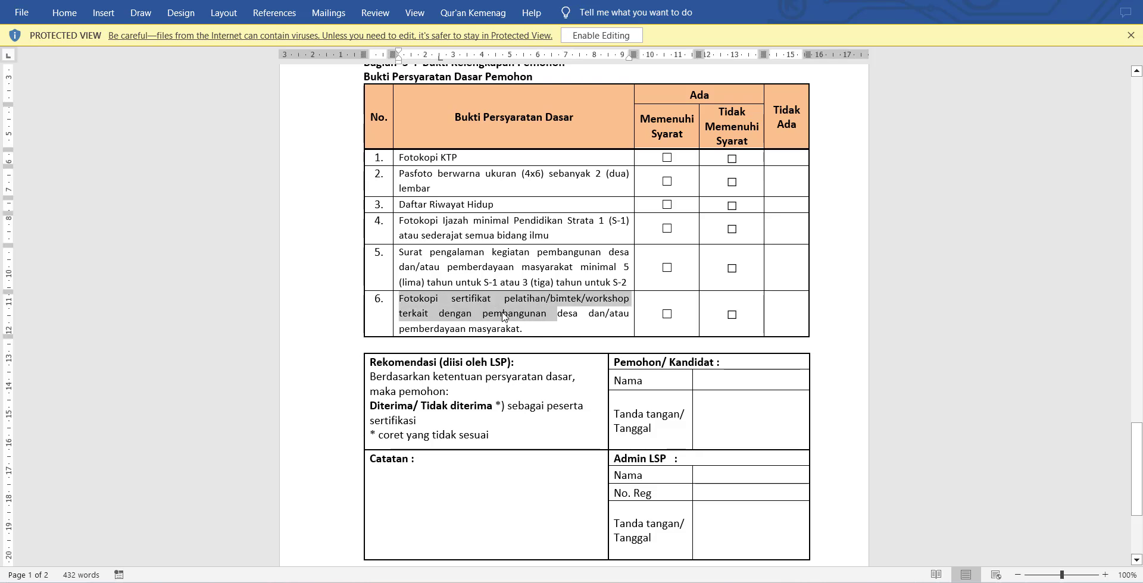
click(494, 313)
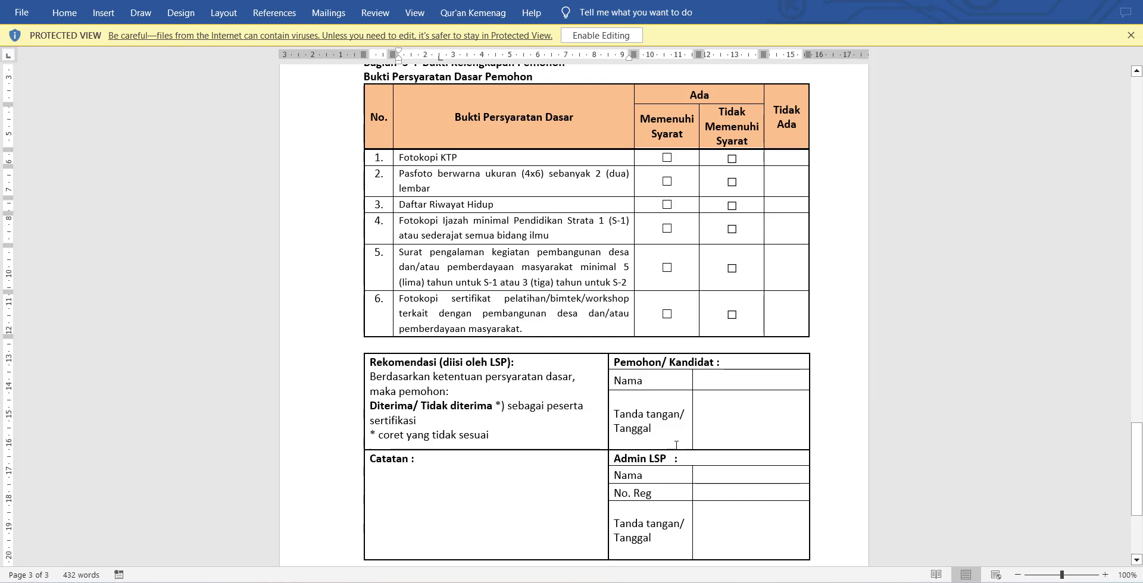
Step: Switch to the Excel workbook and show the UK-Elemen sheet at 117% zoom with the ribbon collapsed
click(671, 582)
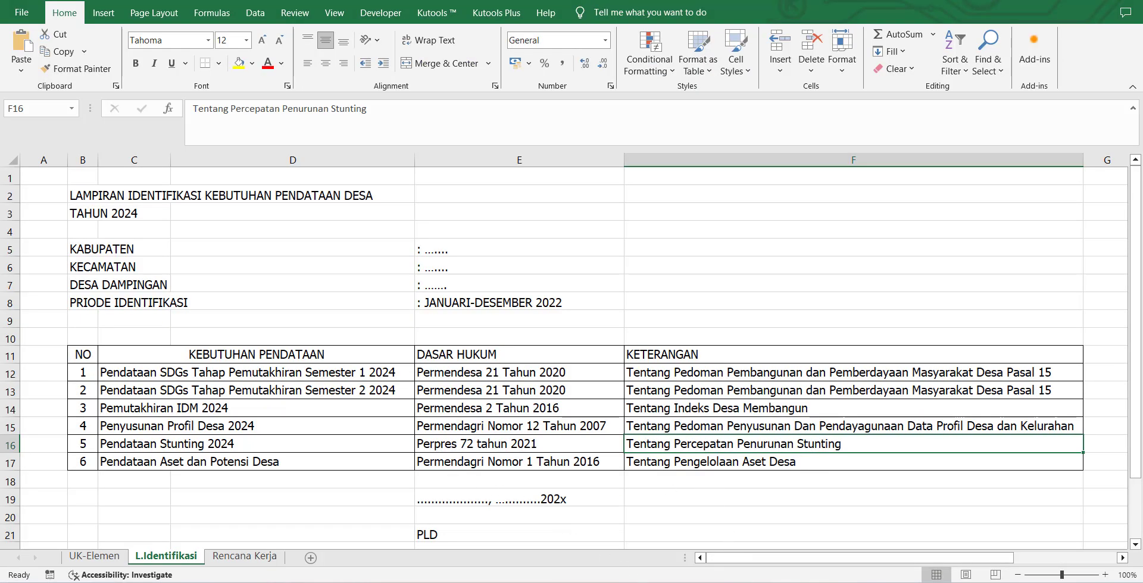
mouse_move(736, 582)
click(94, 555)
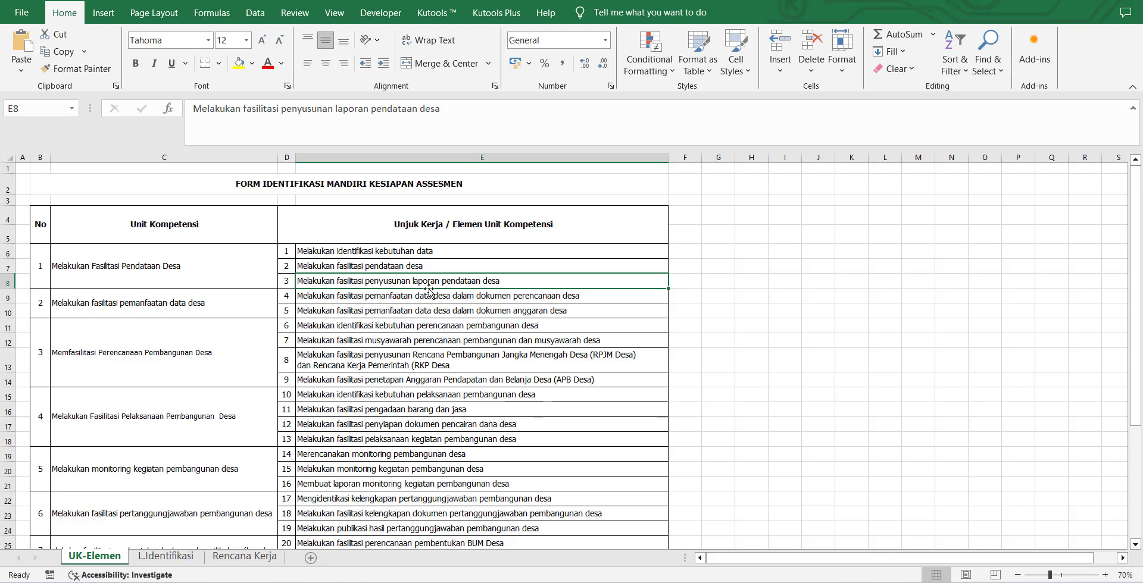
click(420, 252)
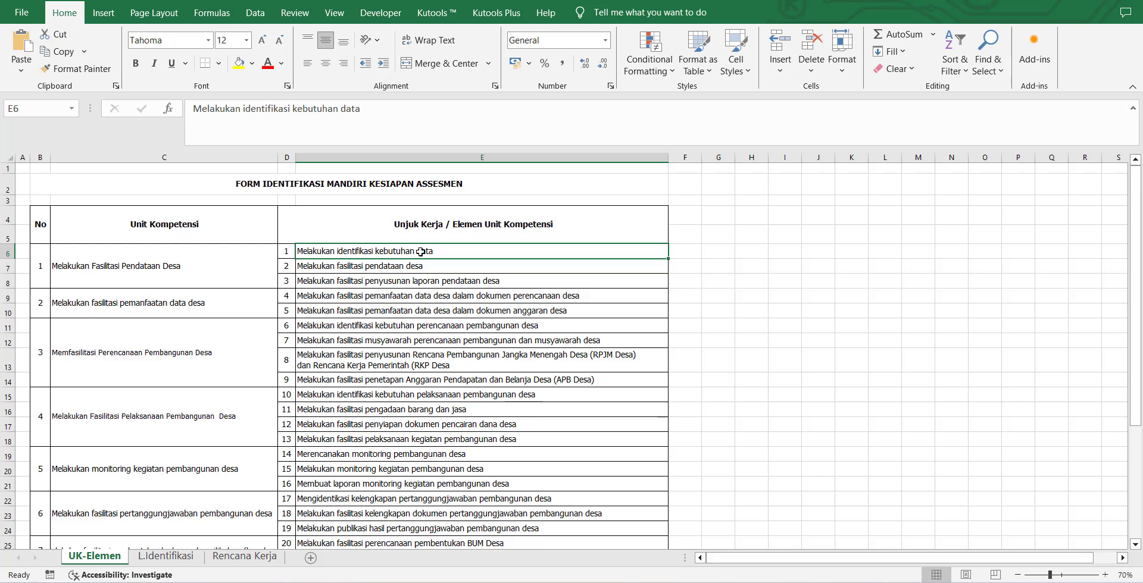
click(1076, 575)
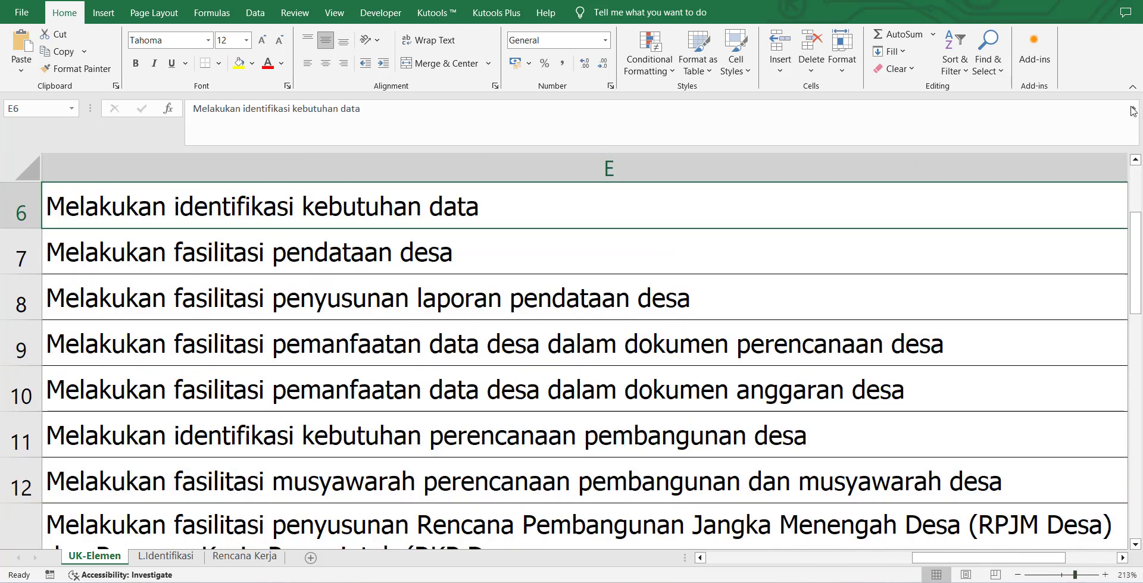
click(1132, 86)
click(1064, 575)
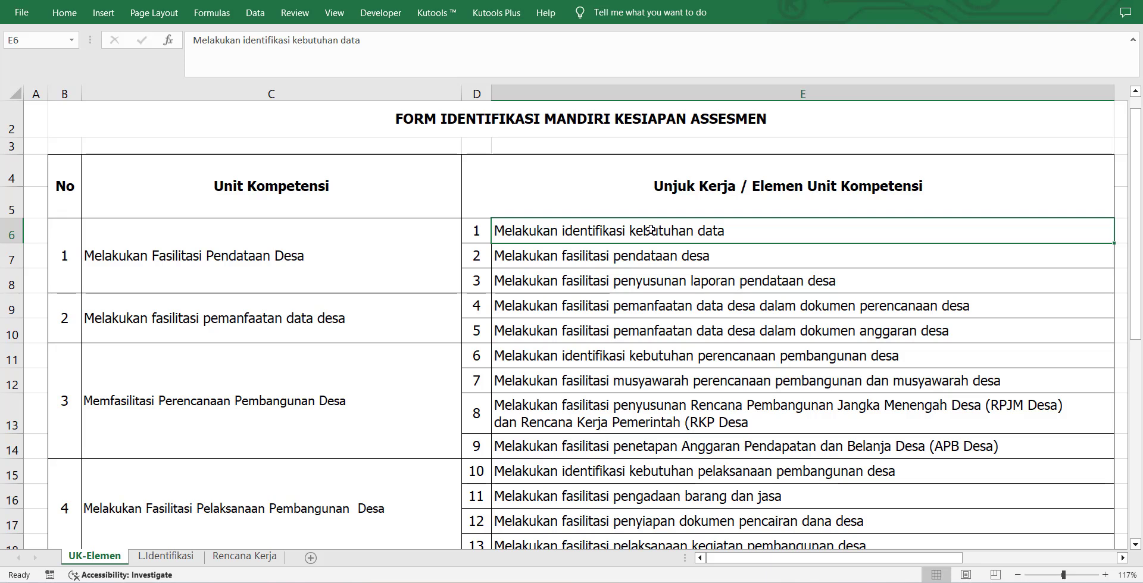
Step: Go through elements 1 to 3 of the unit Melakukan Fasilitasi Pendataan Desa
click(698, 253)
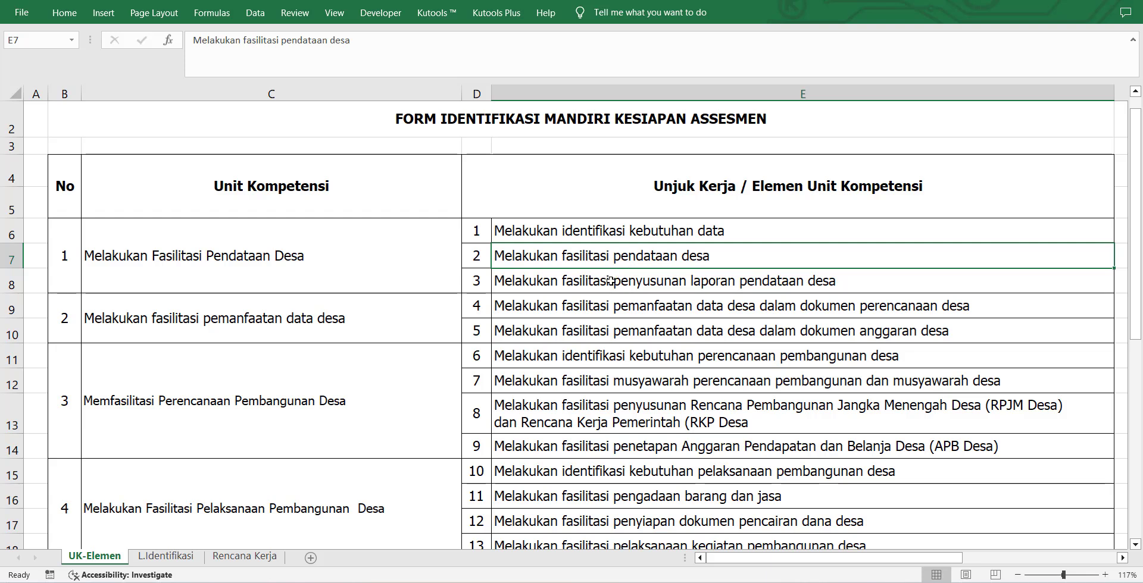
click(641, 280)
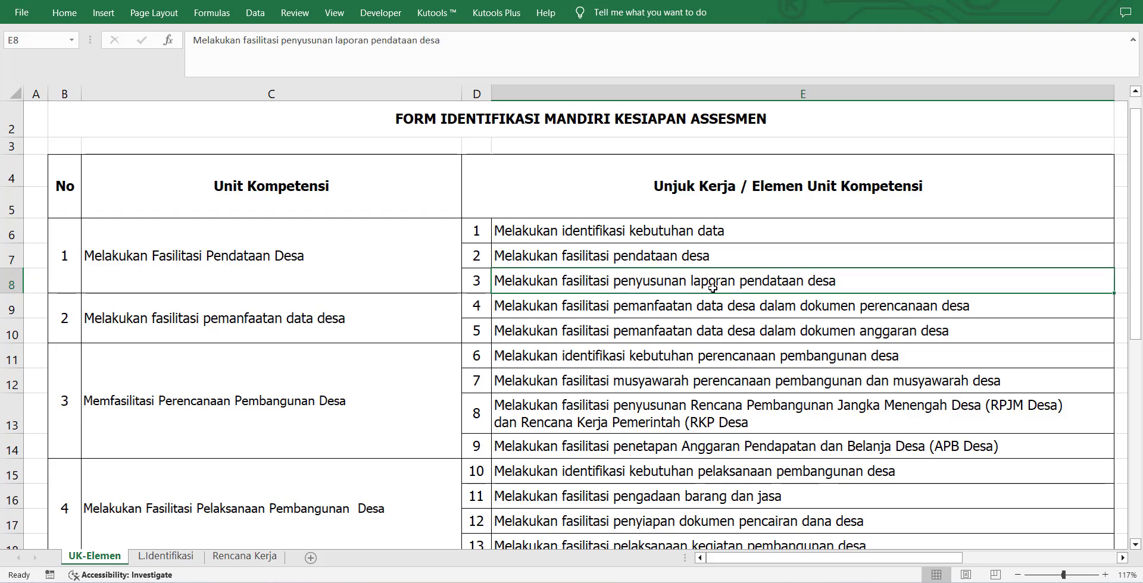
click(672, 238)
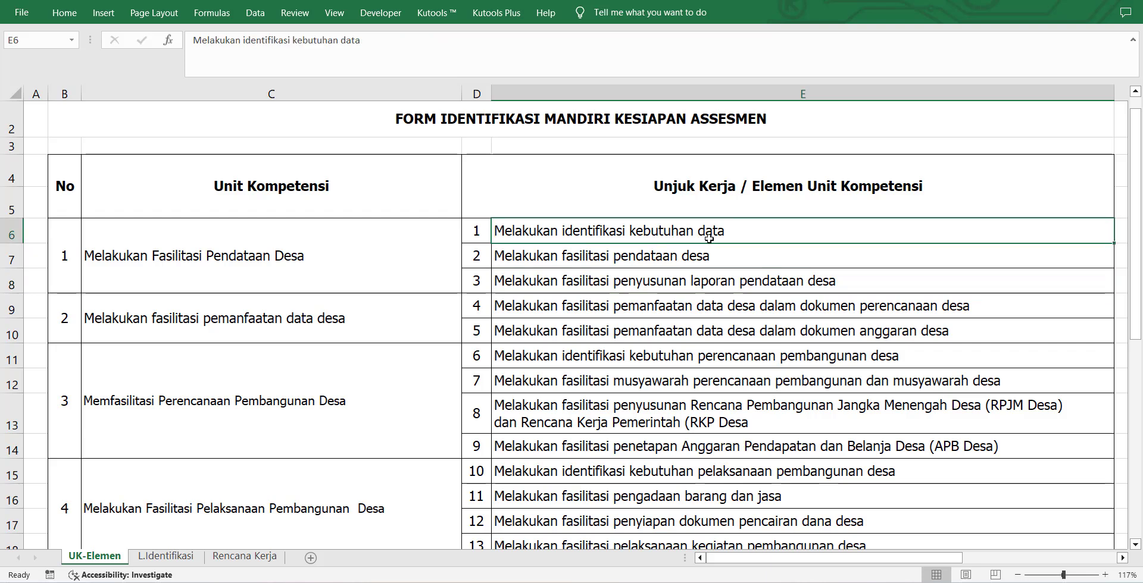
Step: On the L.Identifikasi sheet, move the date and PLD signature block from E19:E25 to column F, starting at F19
click(176, 558)
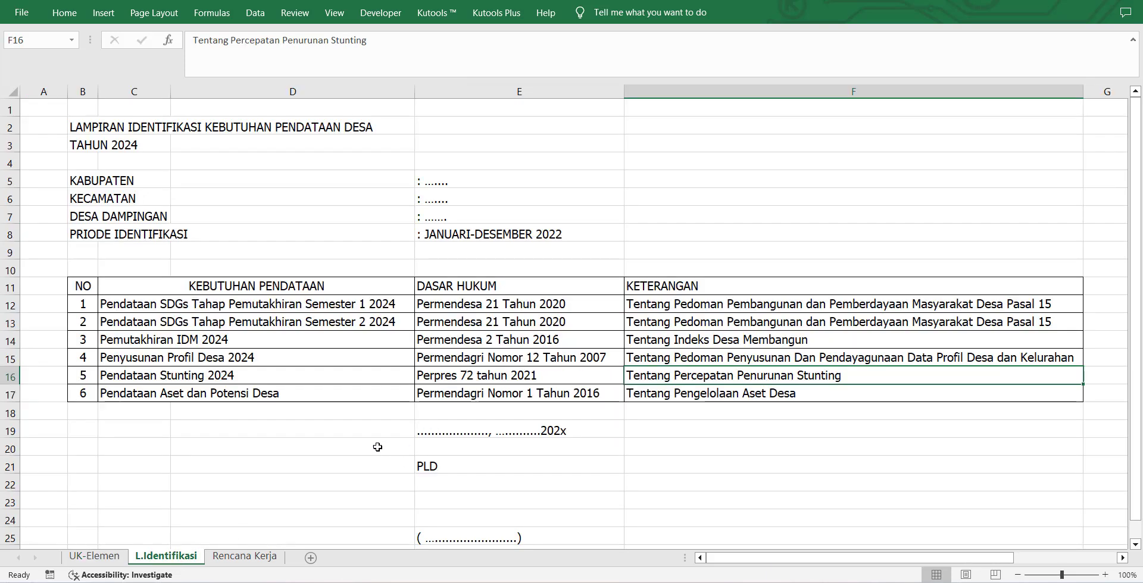
click(377, 447)
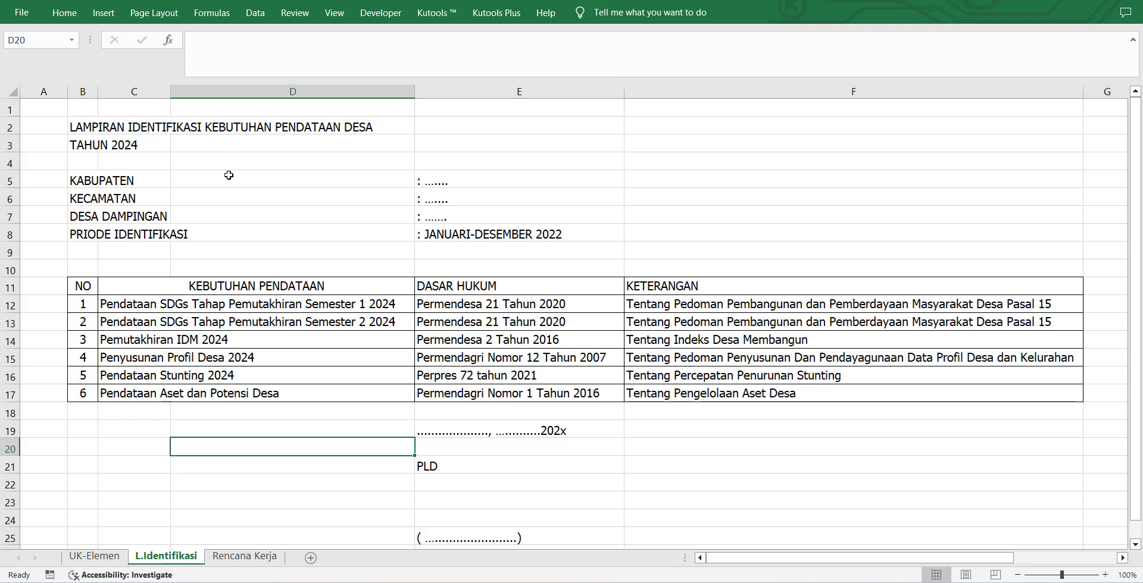
drag(463, 427, 479, 540)
right_click(481, 523)
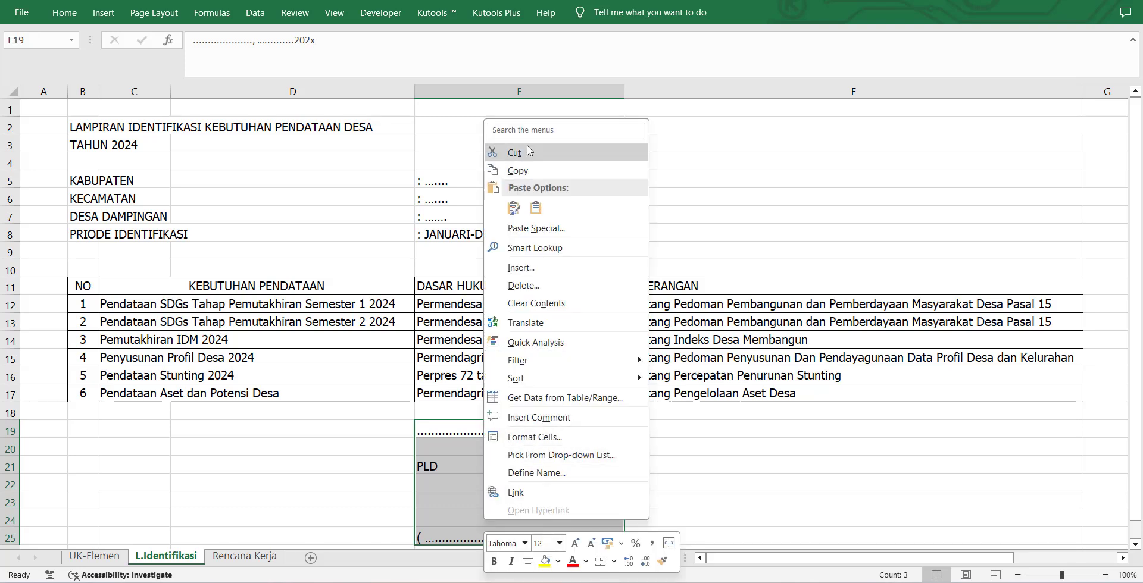
click(503, 171)
right_click(693, 427)
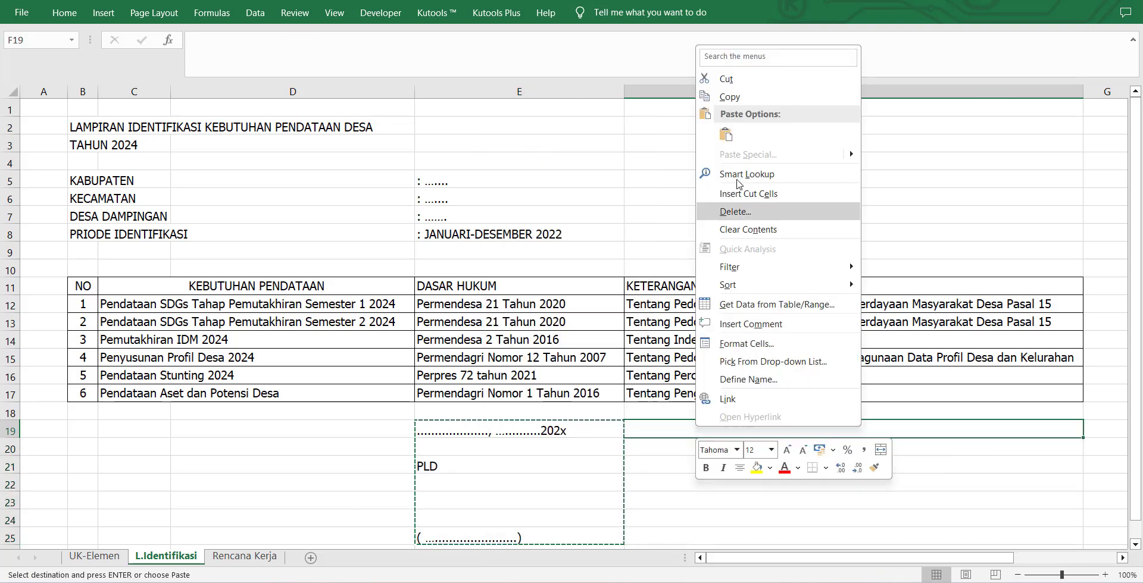
click(726, 136)
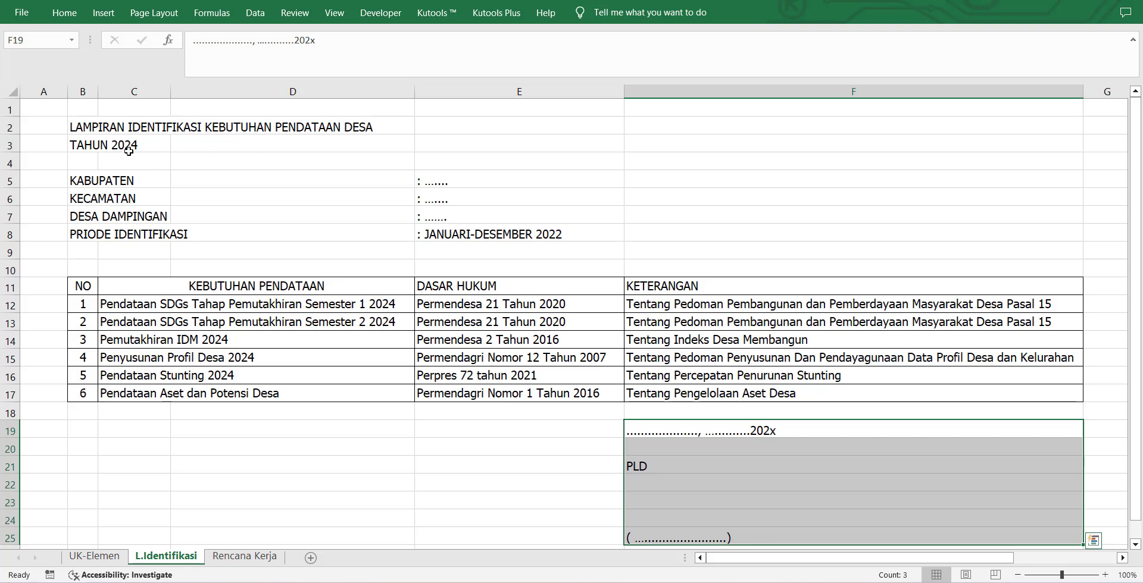
Step: Go over the header labels on the L.Identifikasi sheet and correct the label in B8 to PERIODE IDENTIFIKASI
click(78, 180)
click(80, 198)
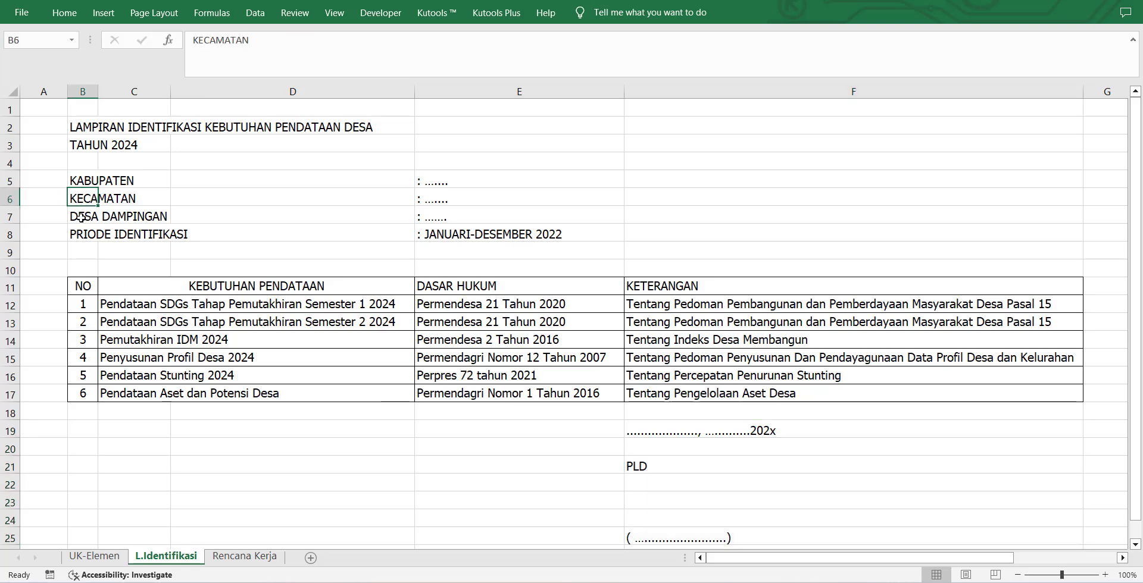
click(80, 217)
click(90, 236)
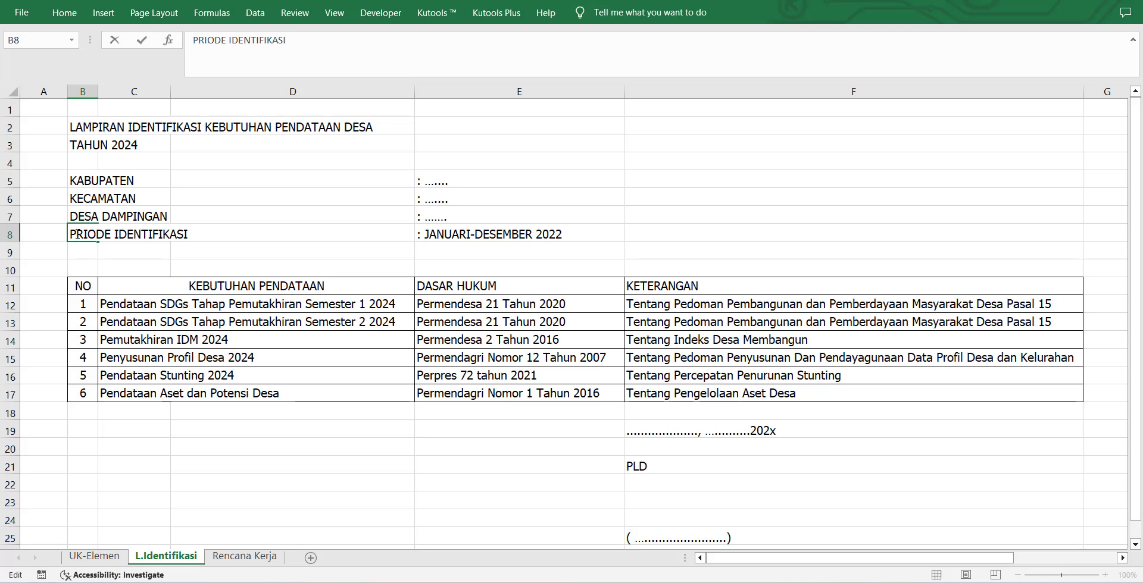
text(E)
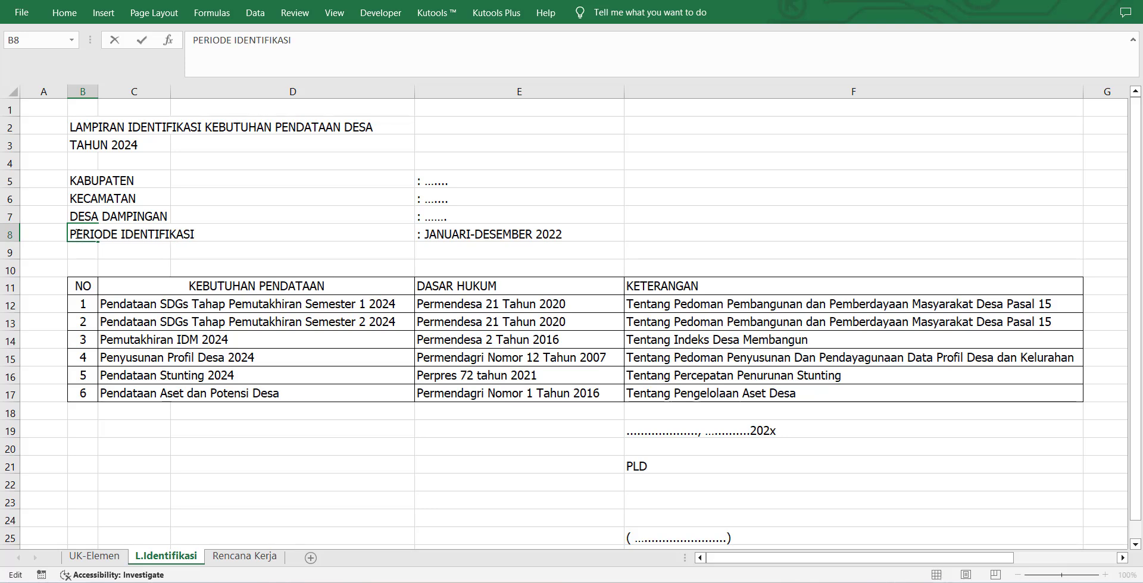
Step: Set the identification period in E8 to JANUARI-DESEMBER 2024
click(554, 241)
double_click(559, 238)
drag(556, 237, 565, 238)
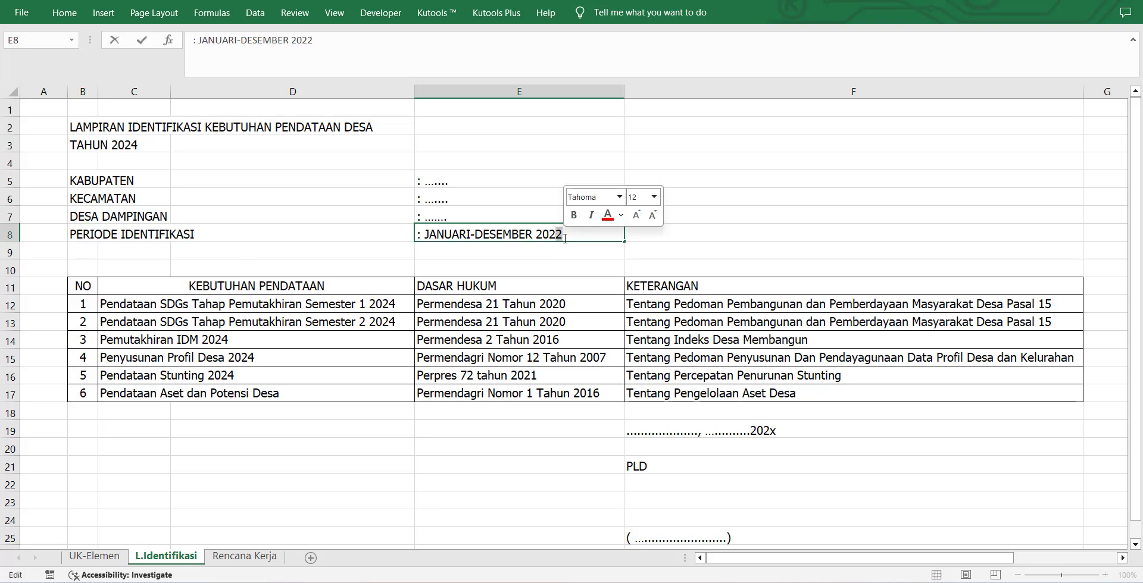
text(4)
key(Tab)
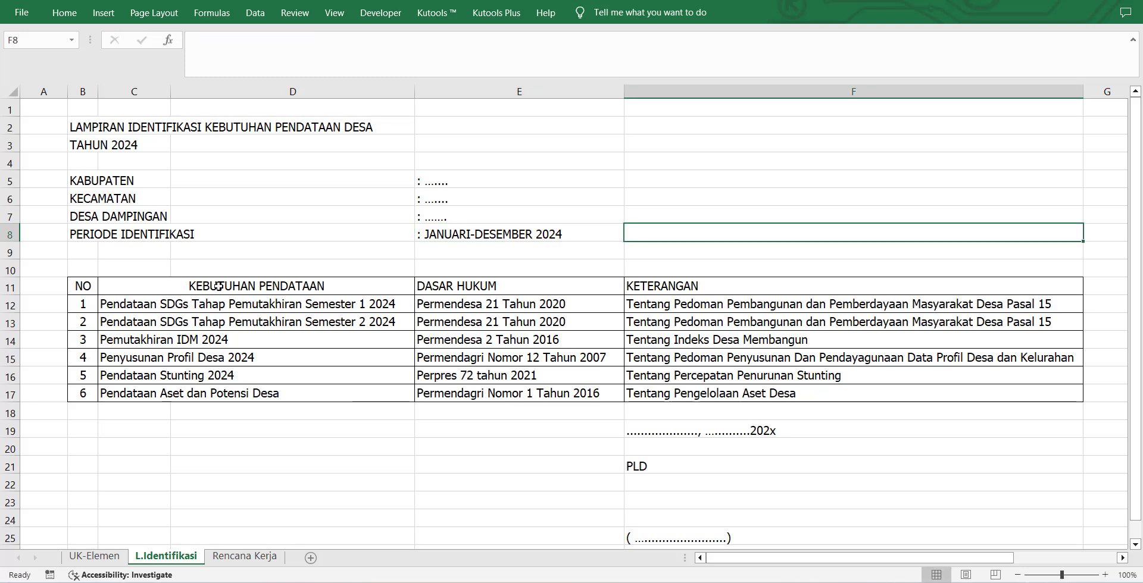
Step: Go through the table's column headings and the legal basis and description of data needs 1 to 3
click(251, 286)
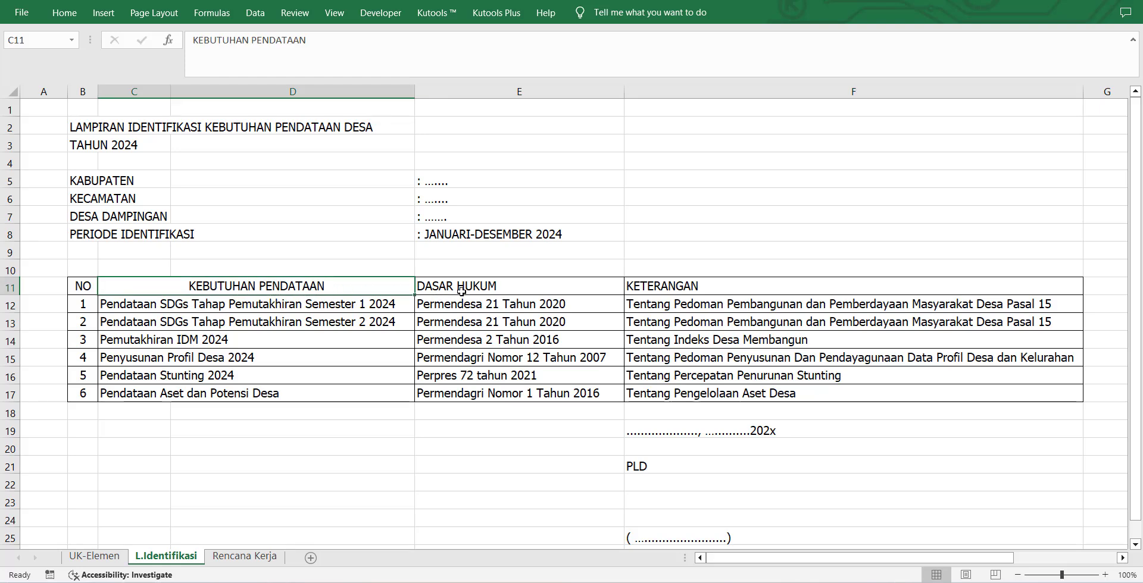
click(492, 288)
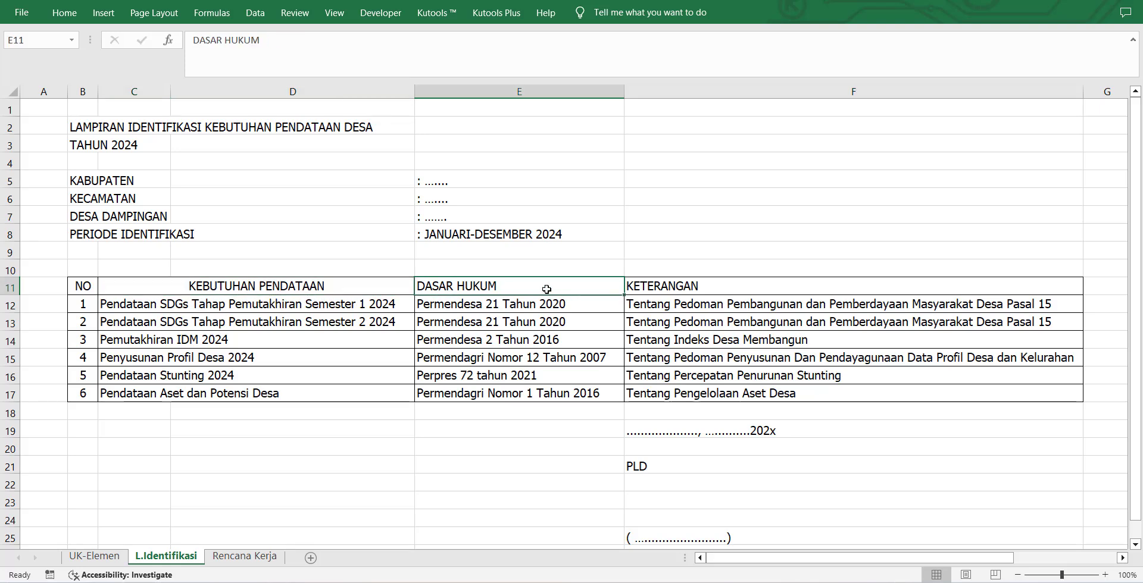
click(698, 288)
click(561, 316)
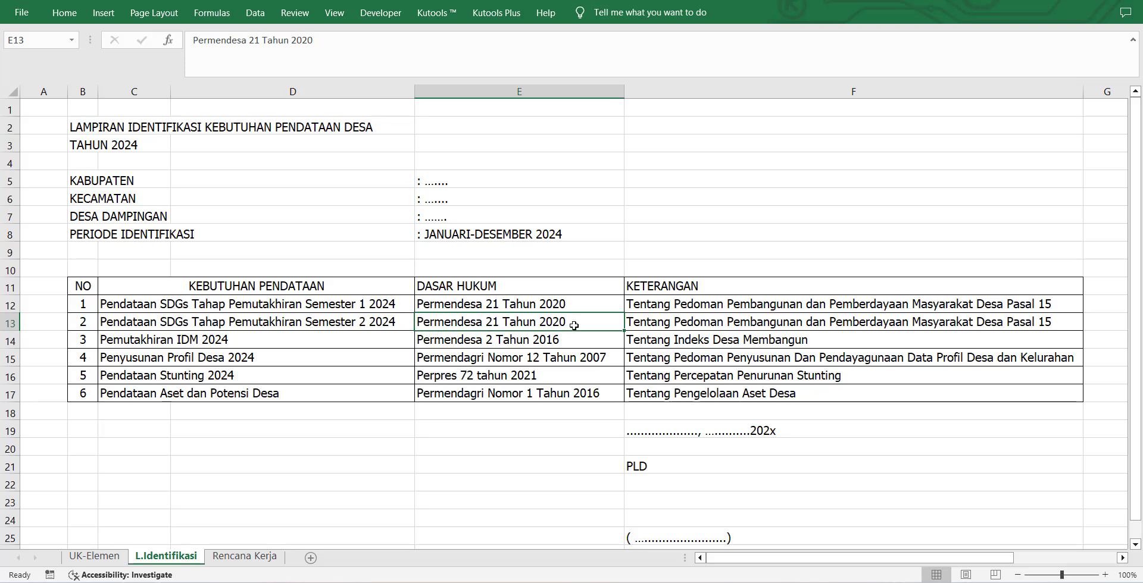
click(679, 325)
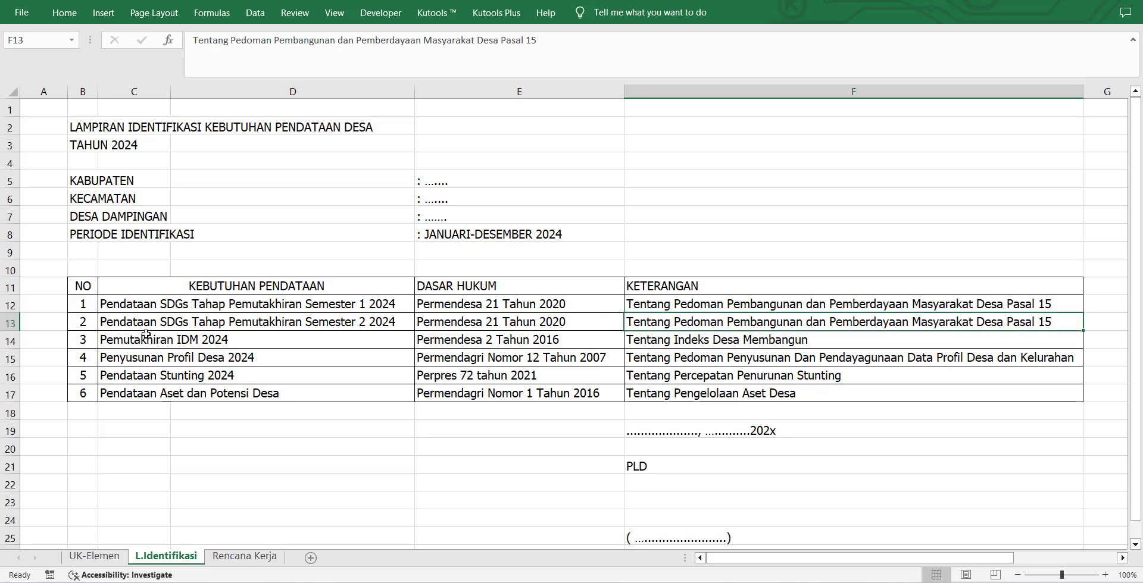
click(122, 341)
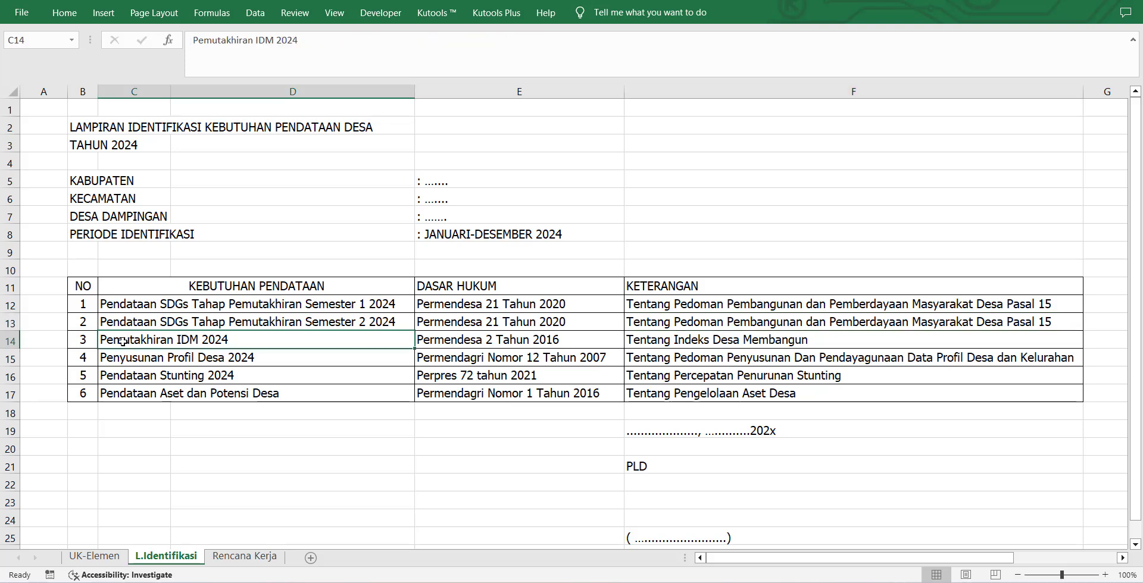
click(448, 343)
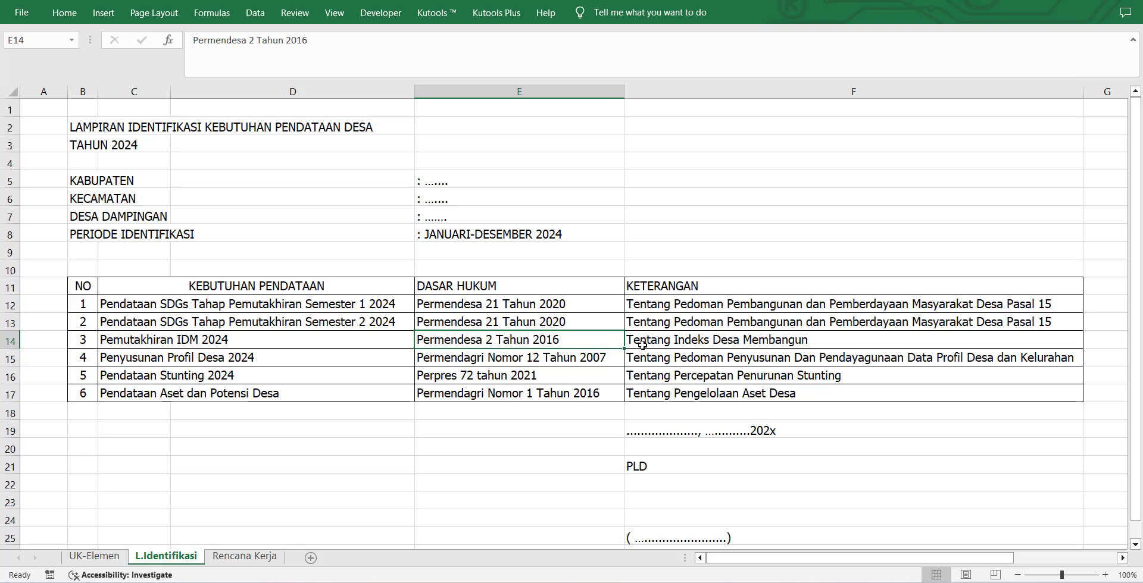
click(669, 341)
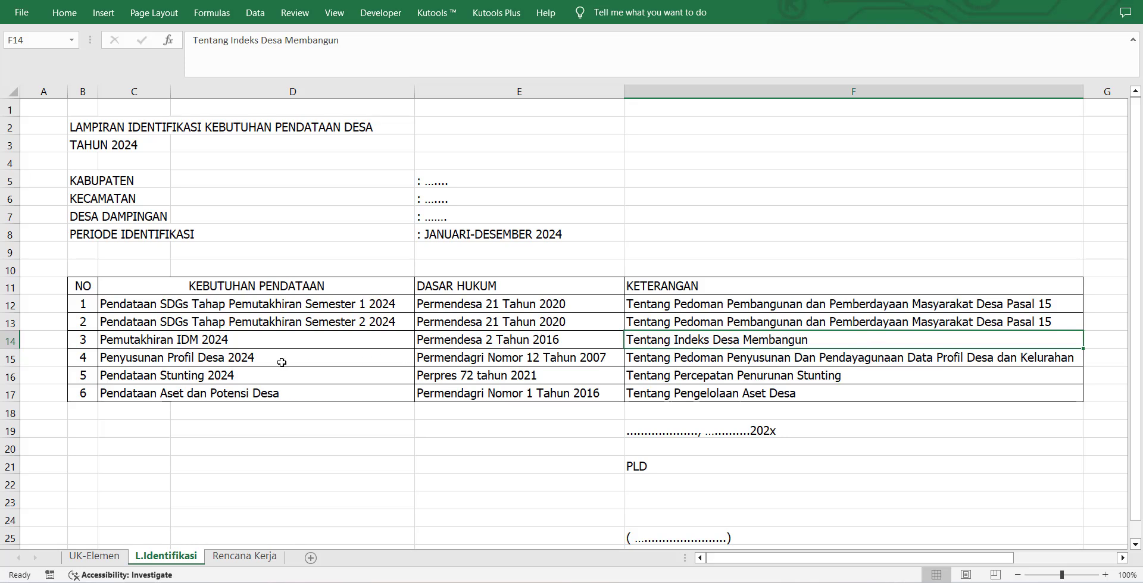
click(1111, 339)
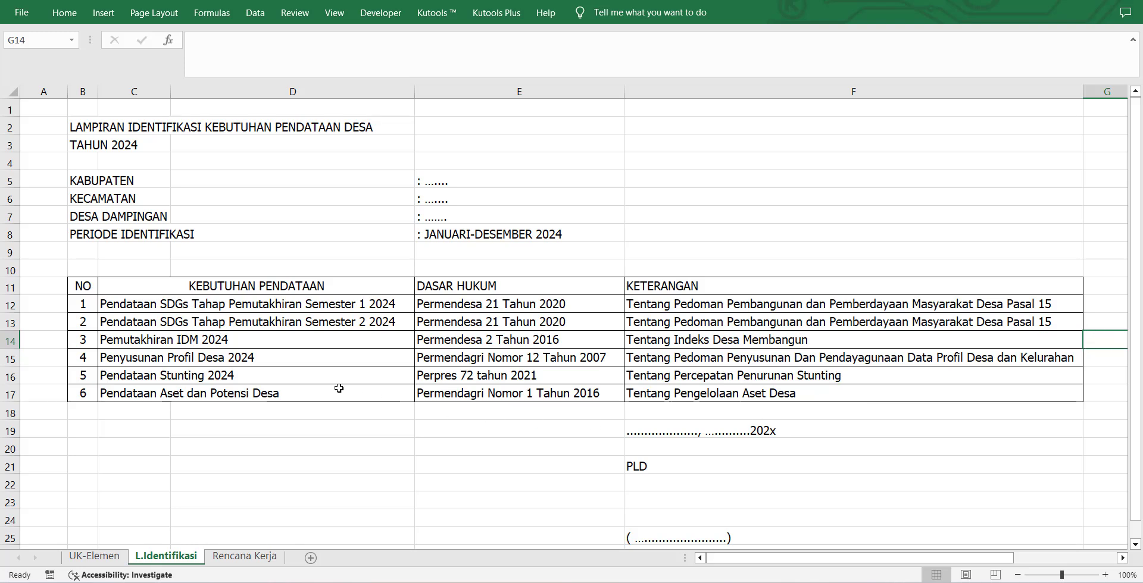
Step: Go through data needs 4 to 6, from the village profile to assets and potential, with their legal basis
click(87, 361)
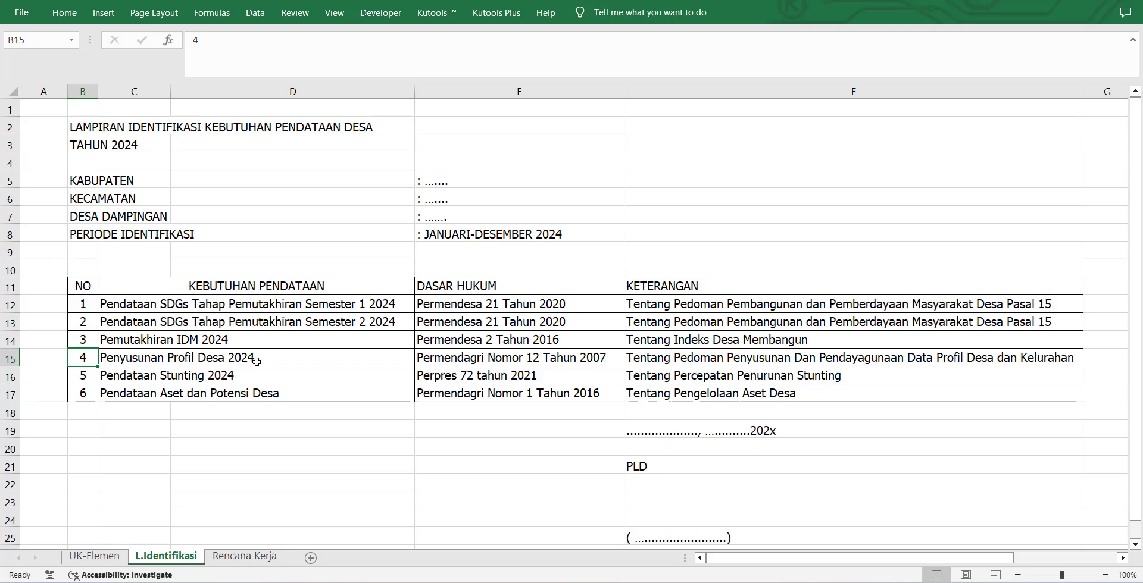
click(476, 363)
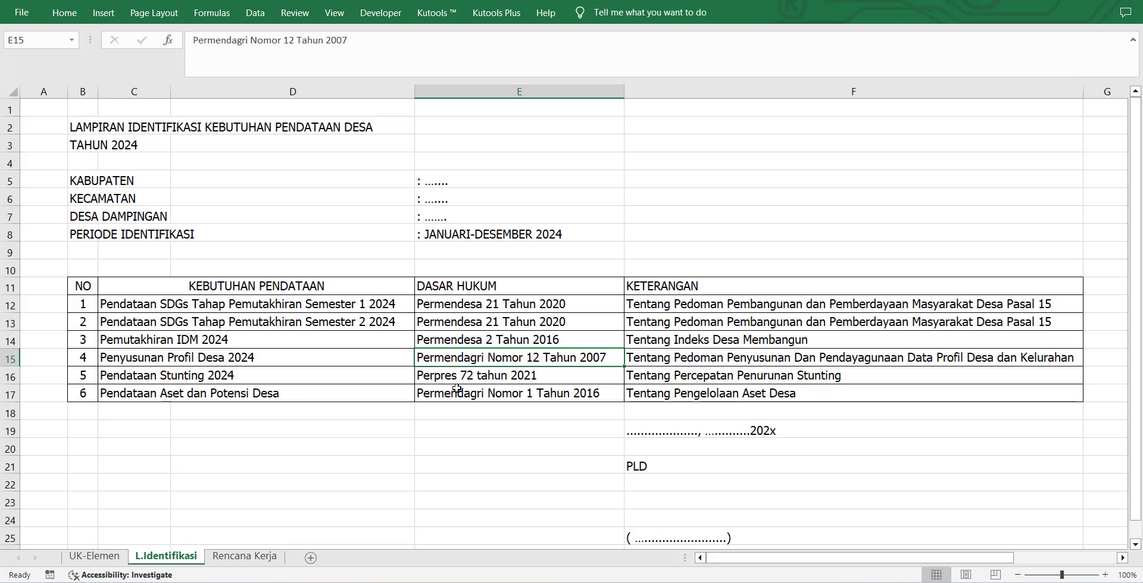
click(115, 378)
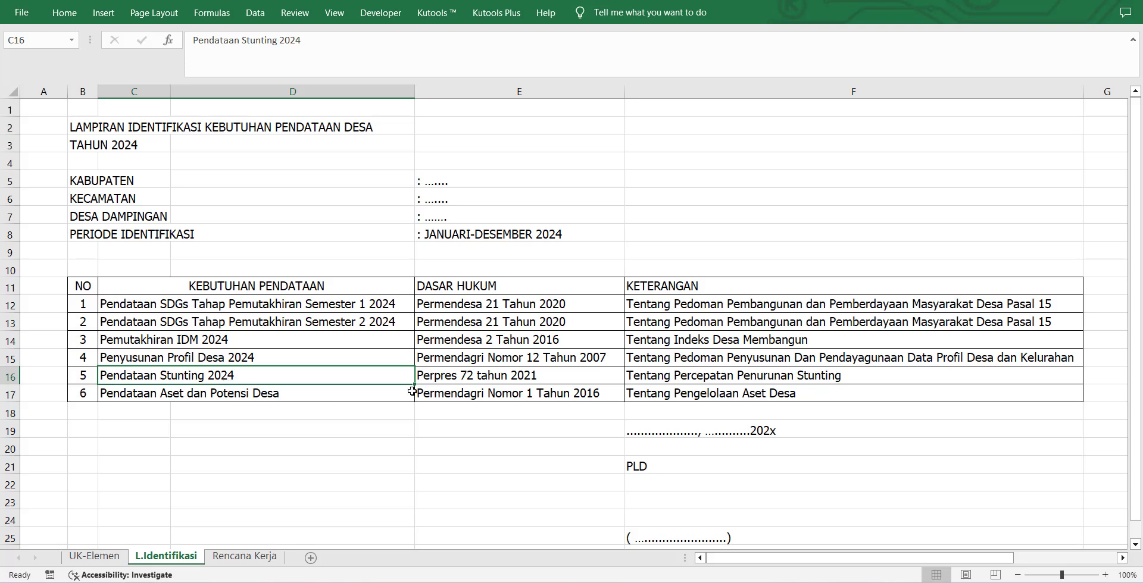
click(470, 379)
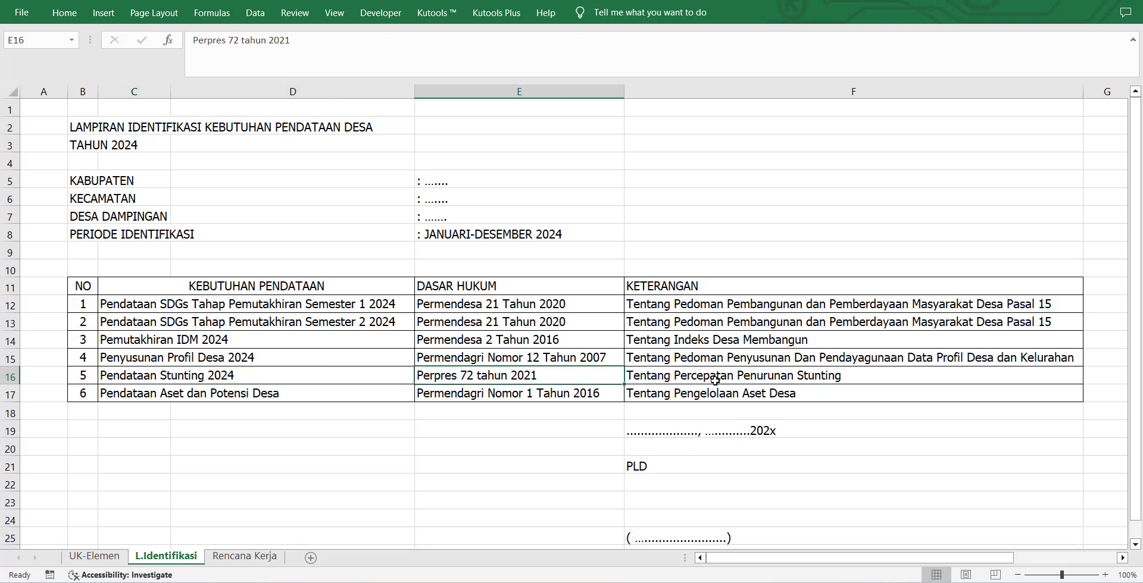
click(826, 377)
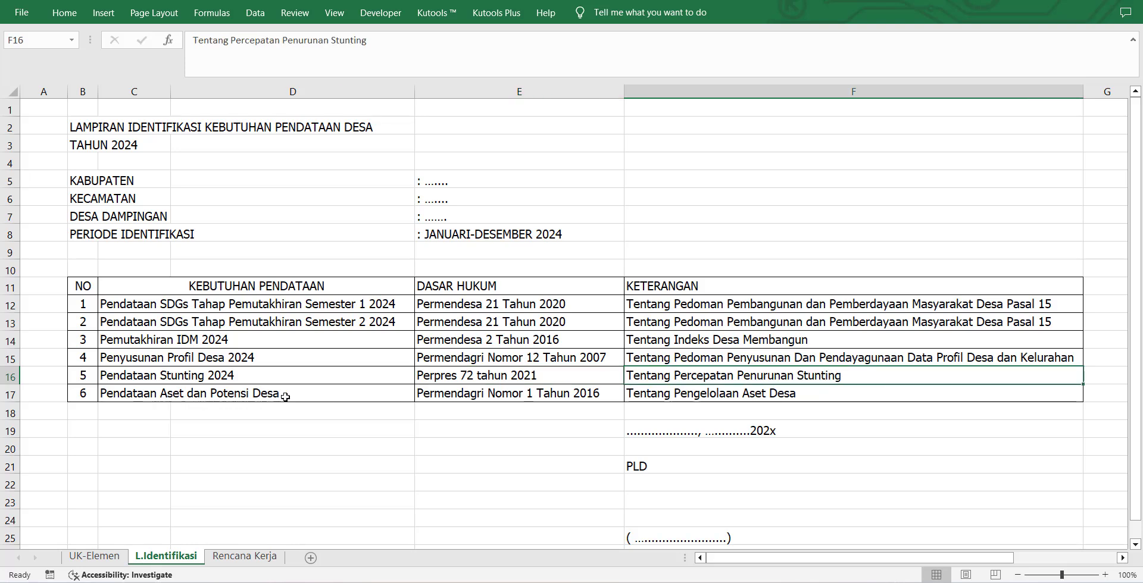
click(504, 394)
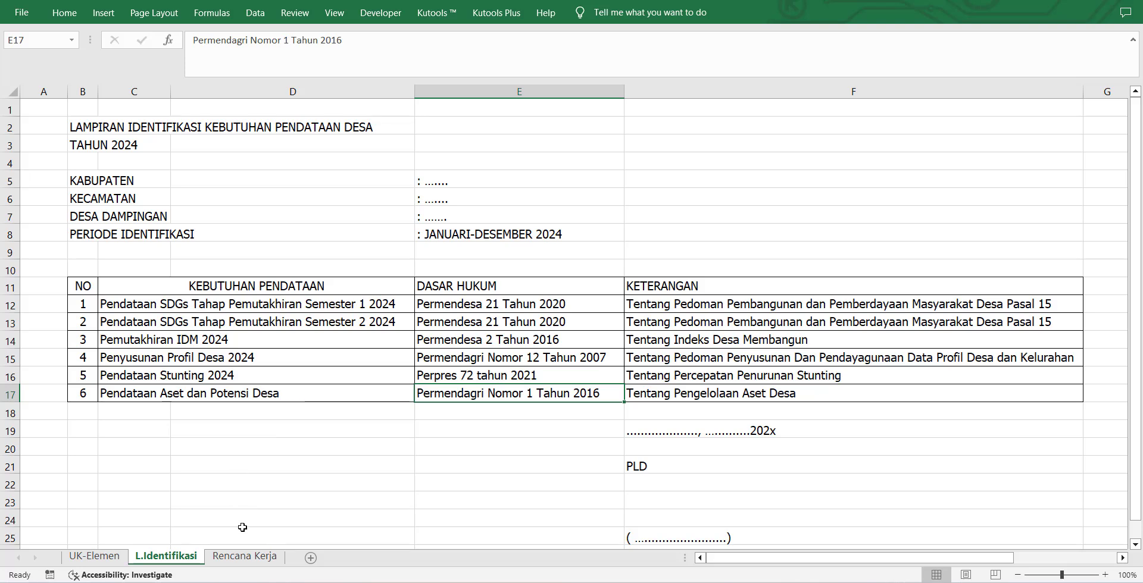
Step: Show the Rencana Kerja sheet at 131% zoom and go over the six listed activities in B12:D17
click(244, 557)
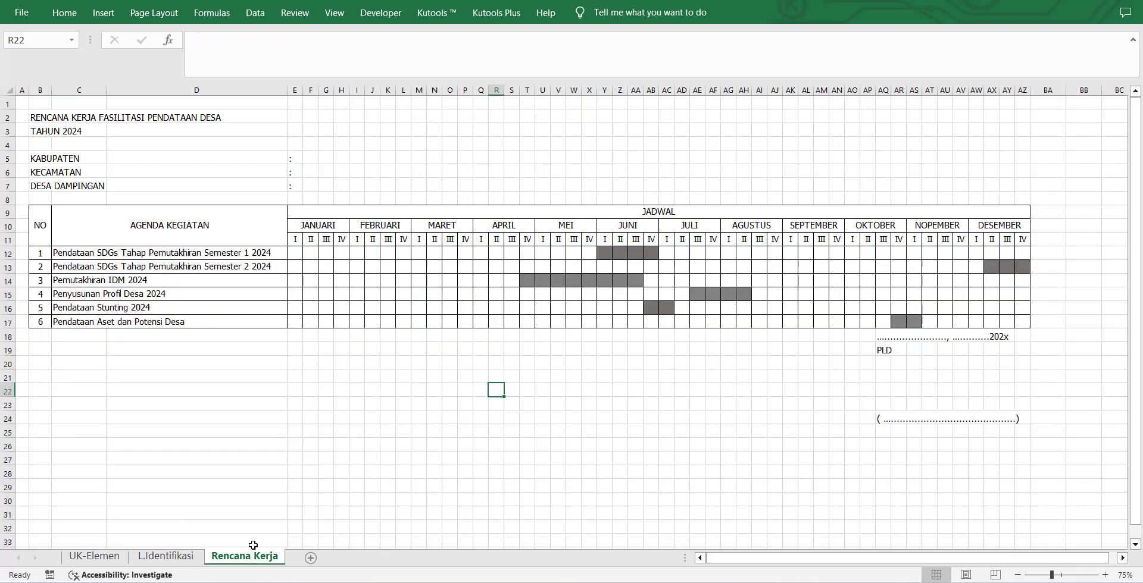
click(1065, 576)
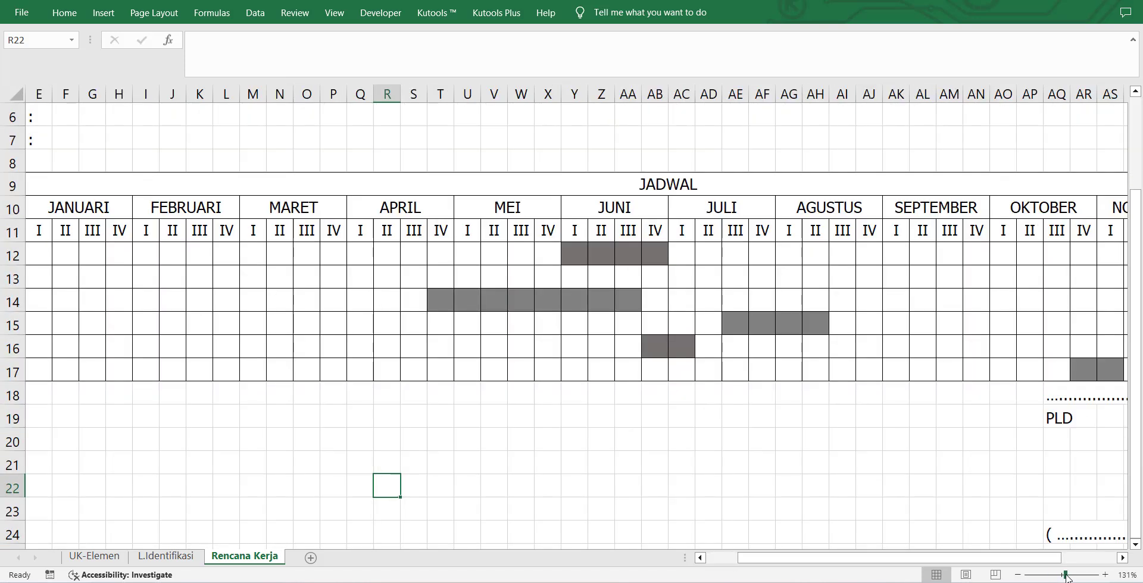
drag(1038, 558, 975, 536)
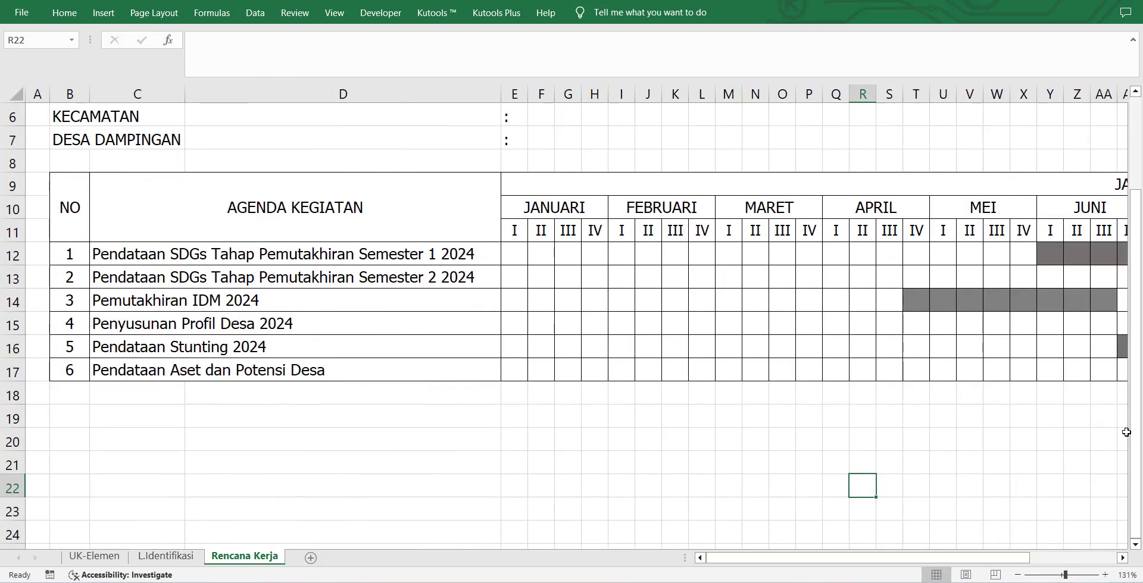
drag(1137, 448, 1136, 363)
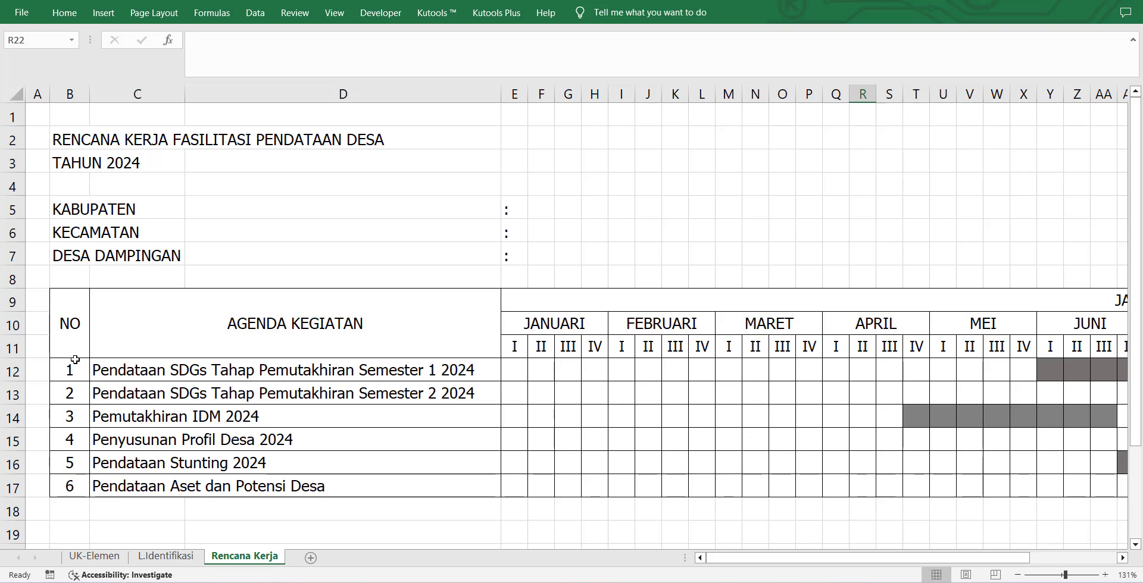
drag(78, 371, 176, 484)
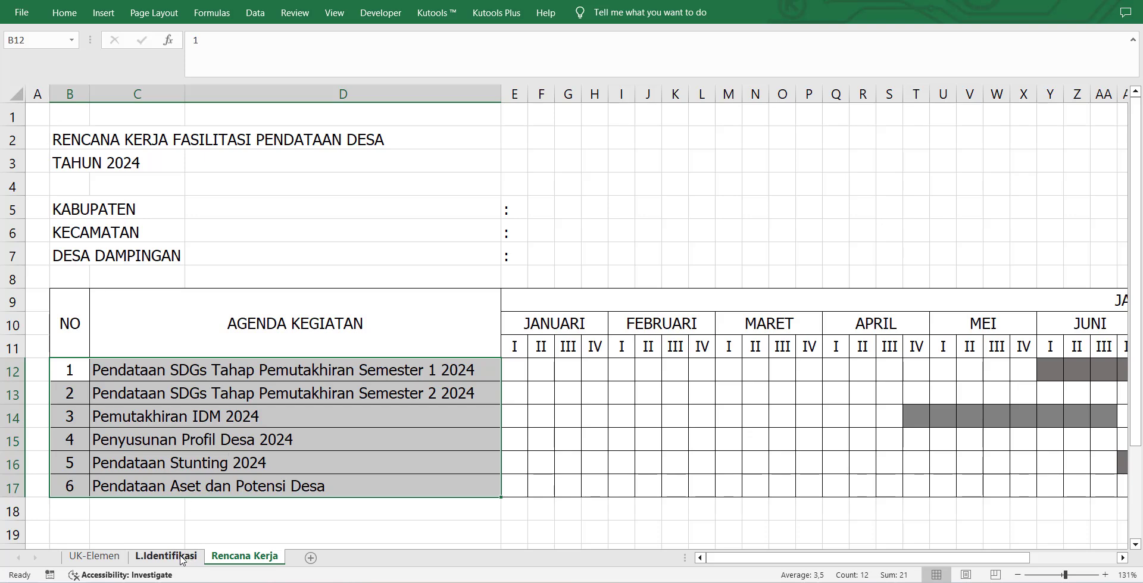
Step: Extend the activity column heading in C9 to AGENDA KEGIATAN PENDATAAN
double_click(285, 348)
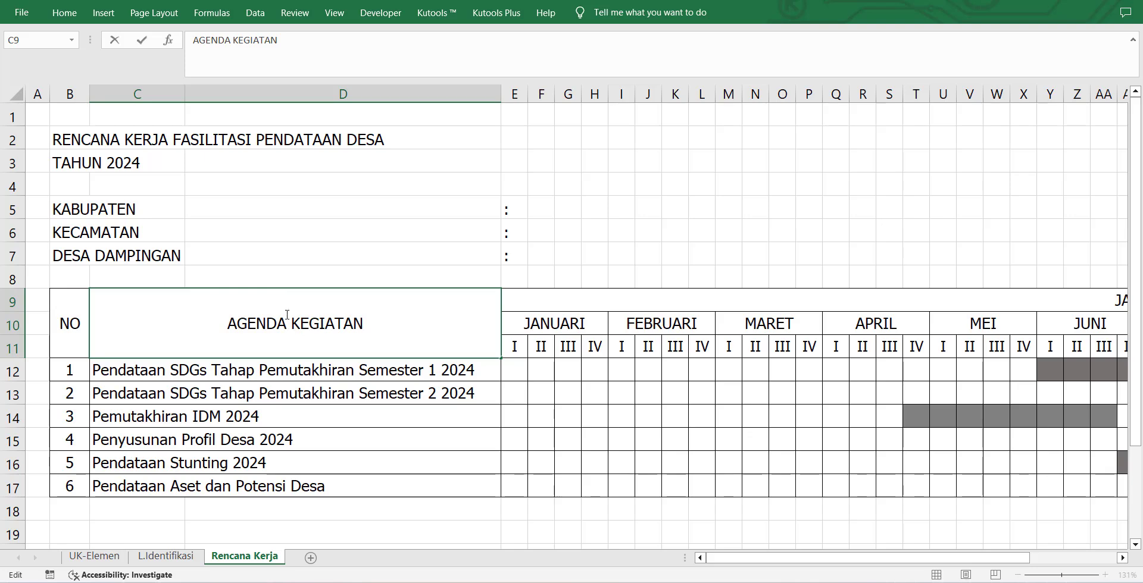
double_click(263, 323)
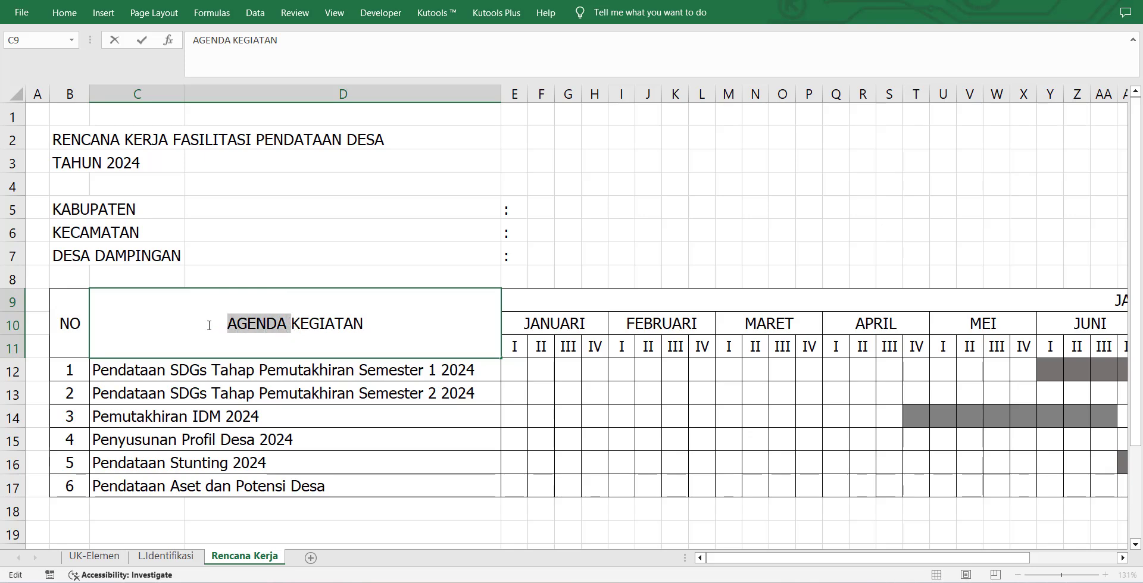
click(385, 320)
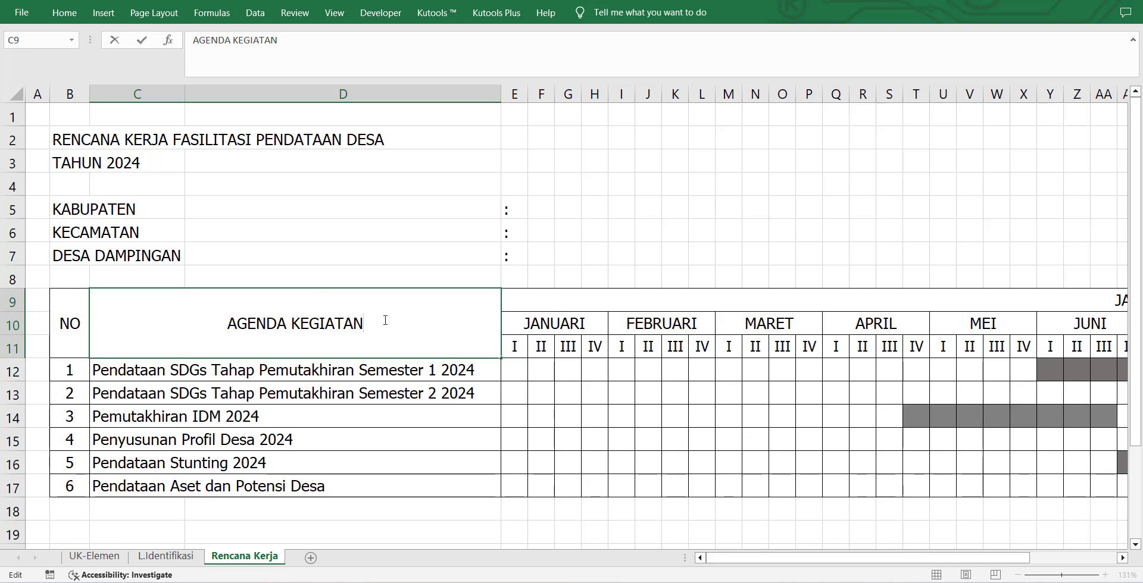
text(E)
key(BackSpace)
text(PENDATAAN)
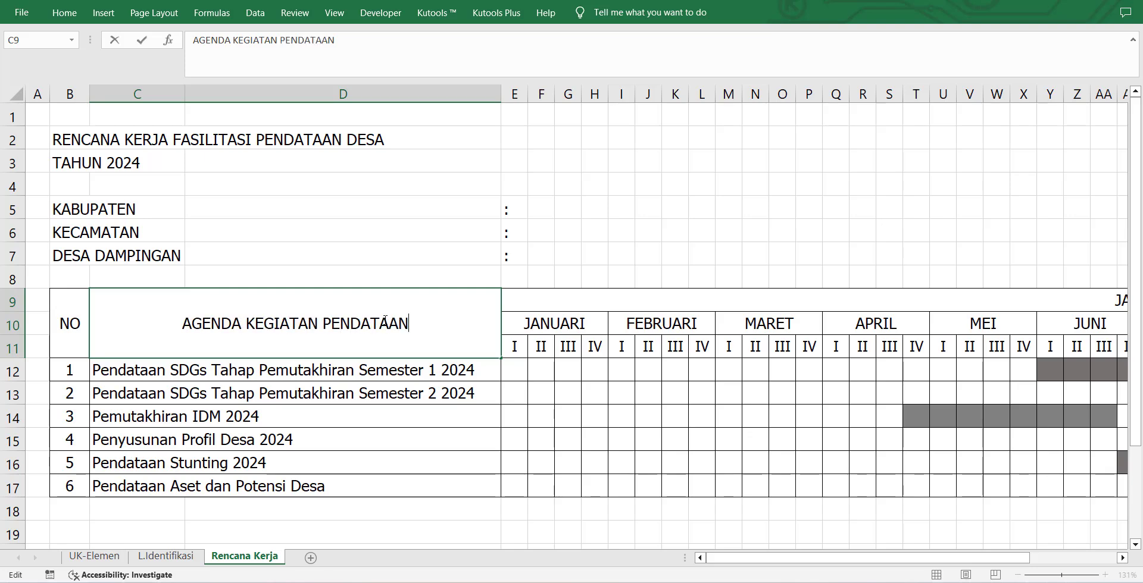
click(651, 396)
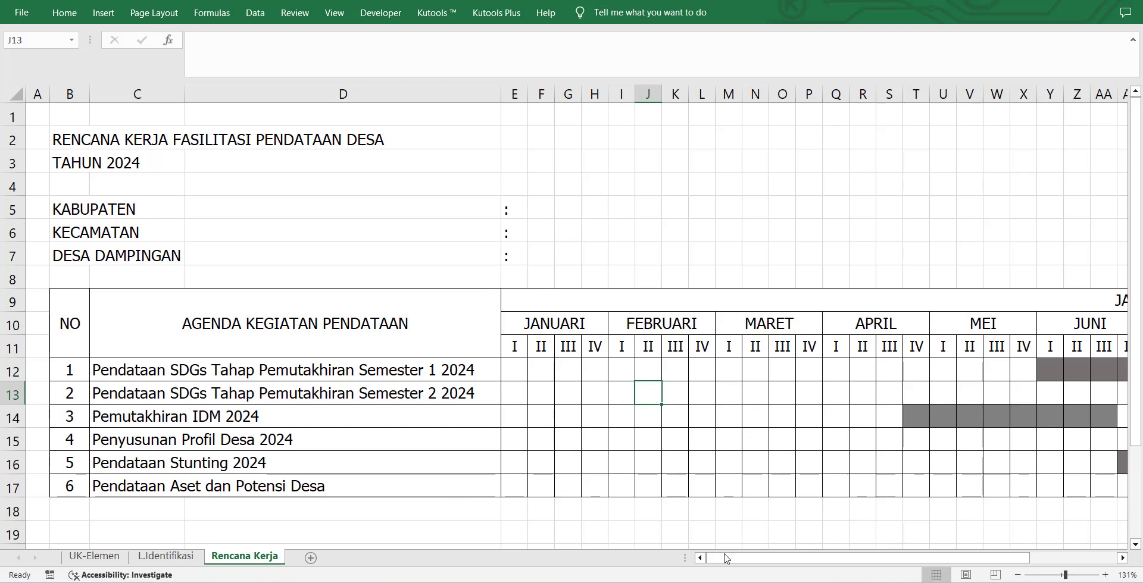
Step: Examine the schedule at 99% zoom, checking the June, July and December weeks of the two SDGs data collection activities
drag(726, 557, 734, 557)
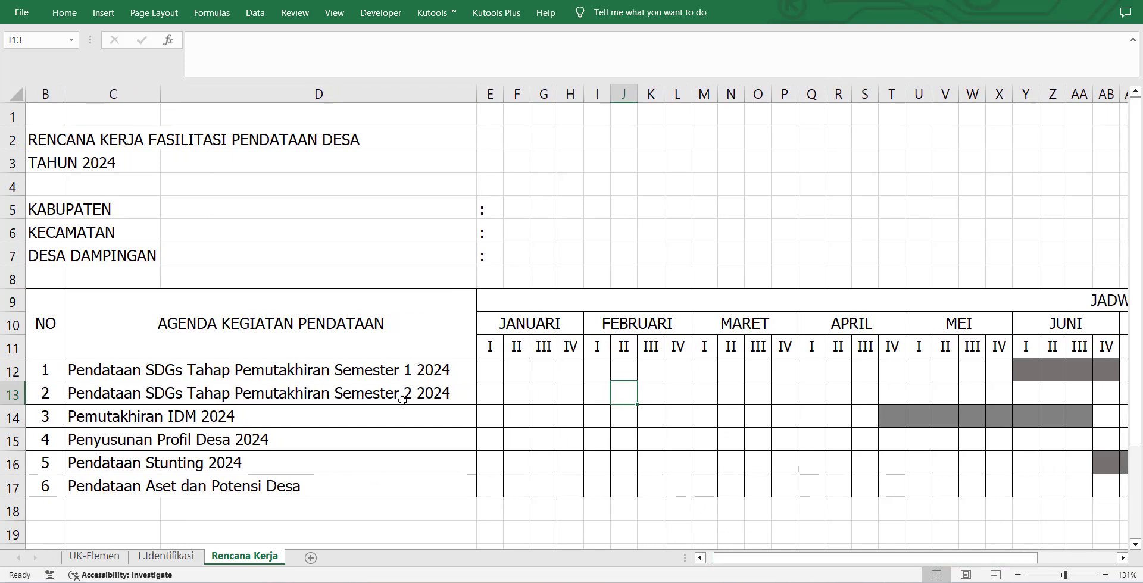
drag(1064, 575, 1062, 576)
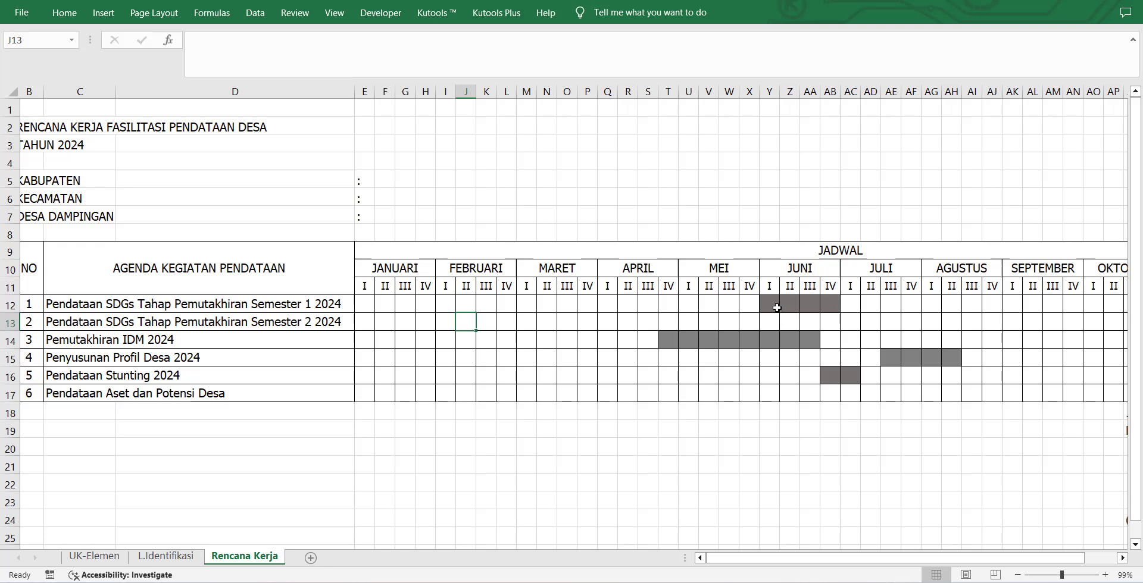
click(758, 305)
mouse_move(772, 306)
mouse_down()
mouse_move(835, 306)
mouse_move(751, 304)
mouse_up()
click(779, 304)
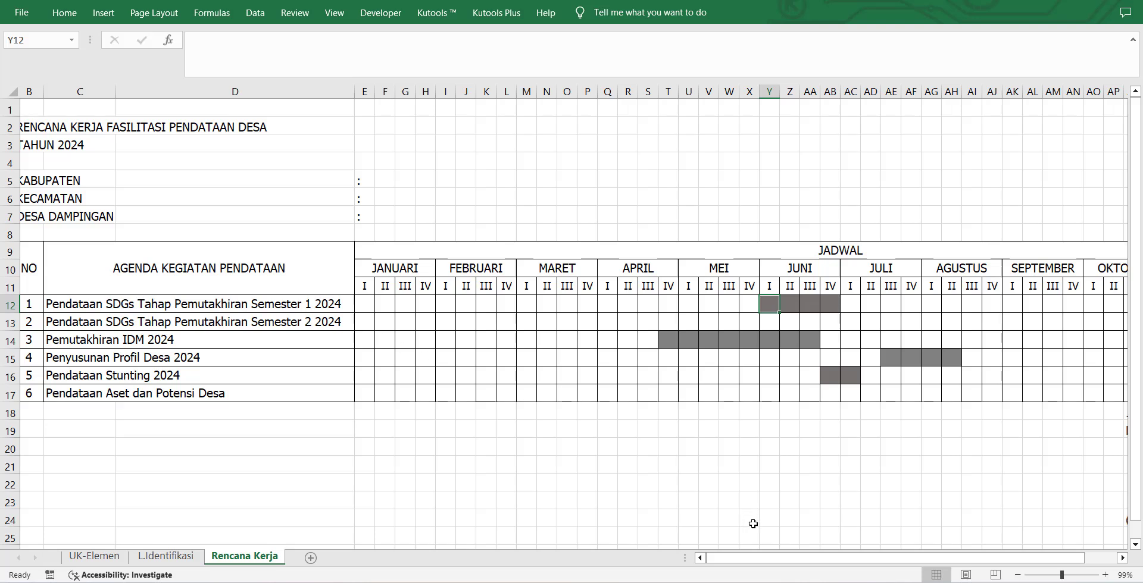
drag(775, 562, 845, 566)
drag(947, 322, 977, 325)
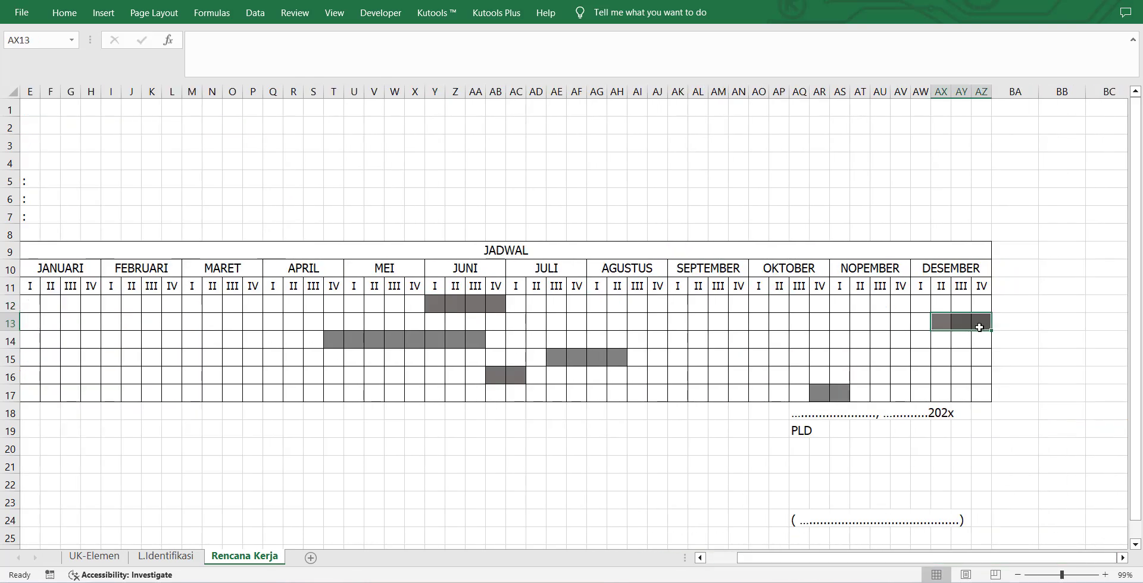
click(515, 305)
drag(541, 305, 569, 309)
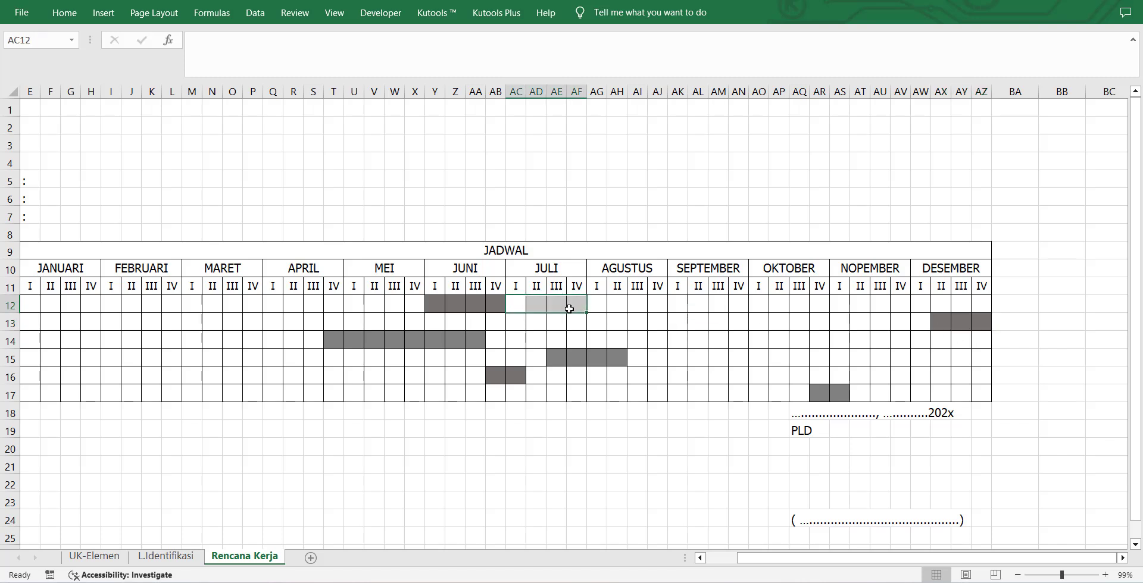
drag(744, 558, 717, 558)
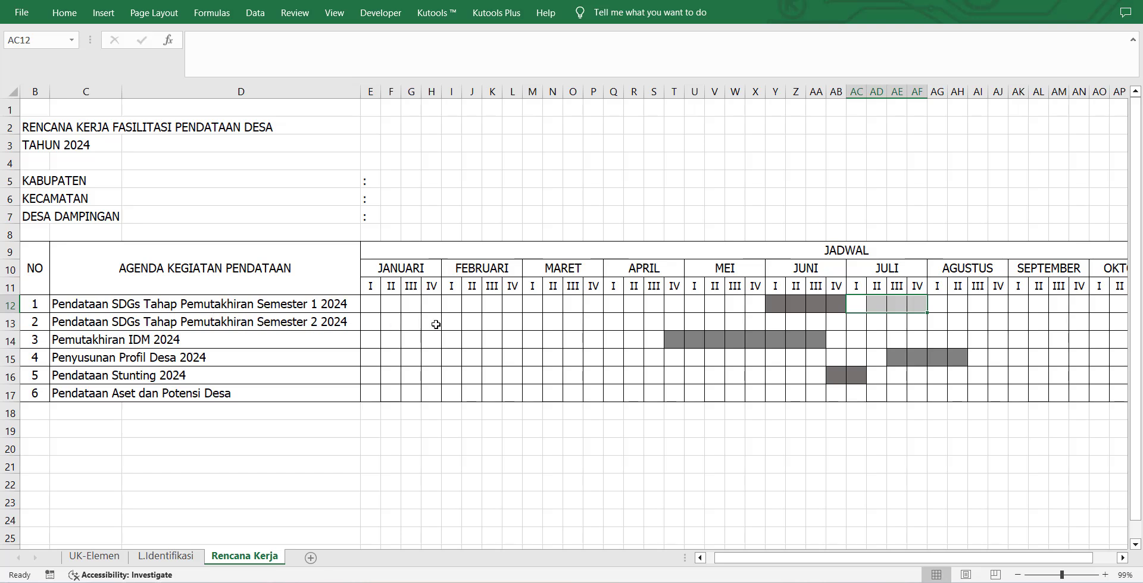
Step: Go over the scheduled weeks of activities 2 to 4, from the second SDGs data collection to the village profile, in rows 13 to 15
click(511, 325)
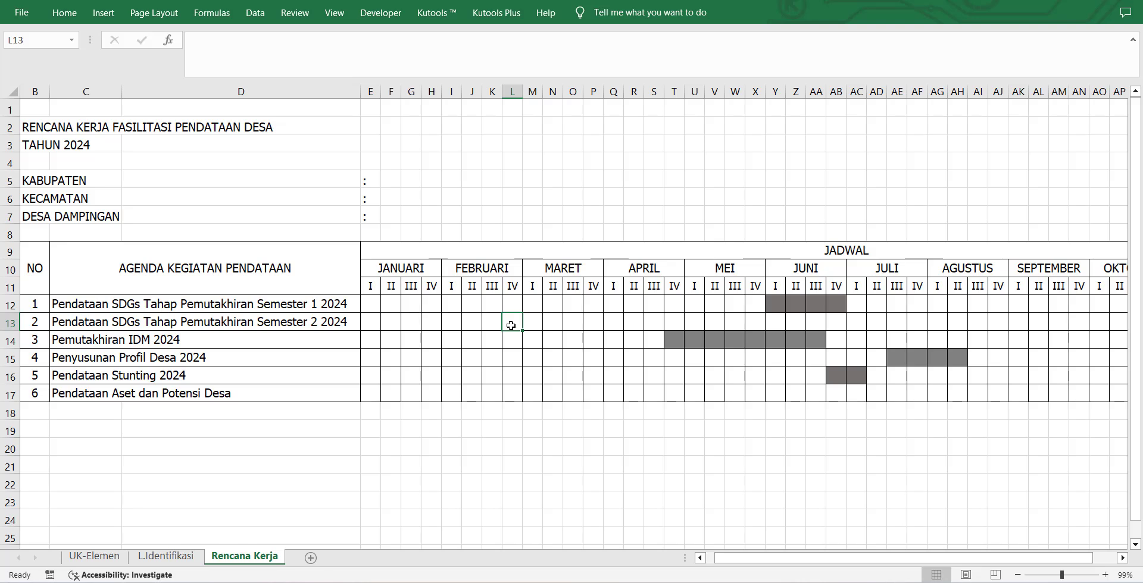
click(476, 323)
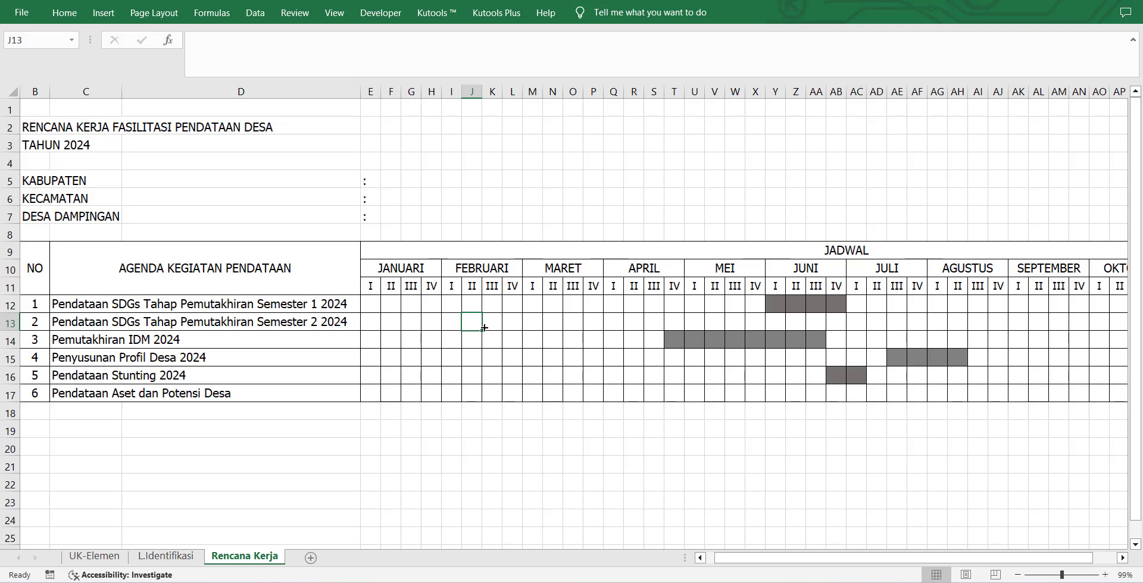
click(600, 325)
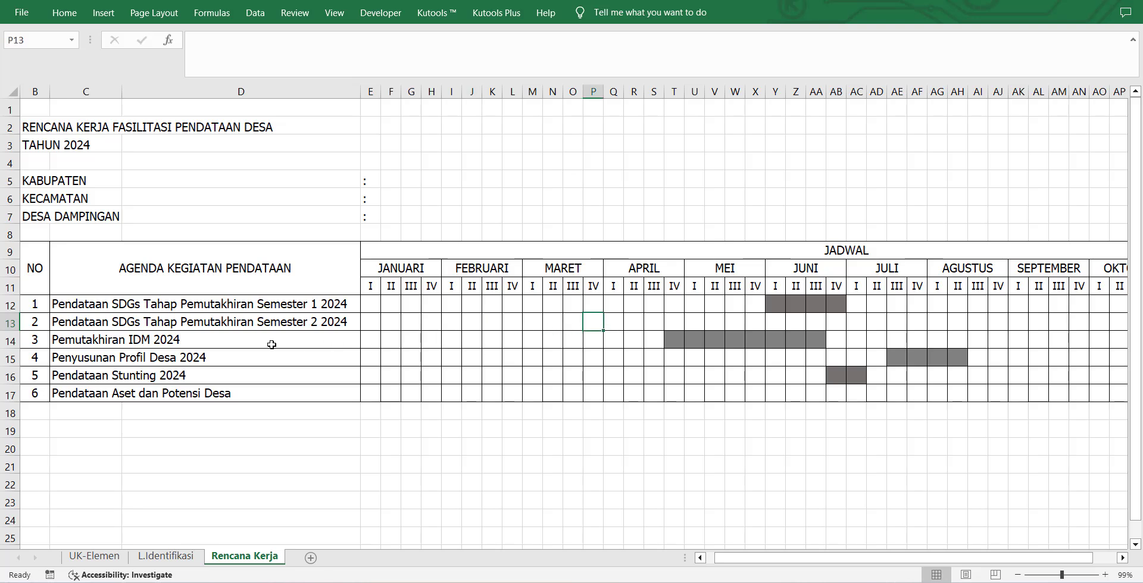
click(678, 344)
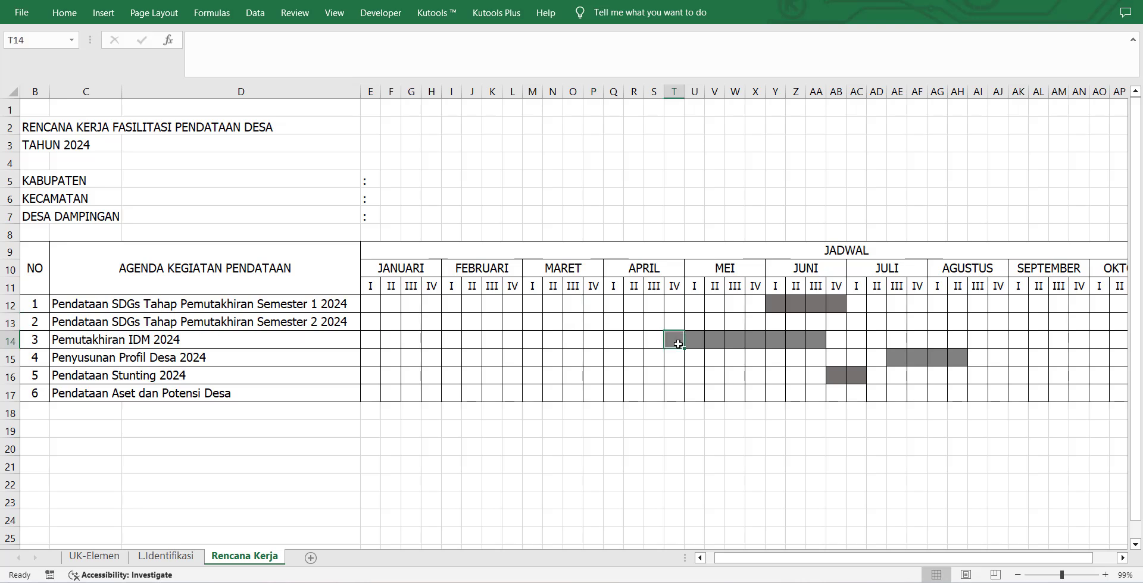
click(637, 340)
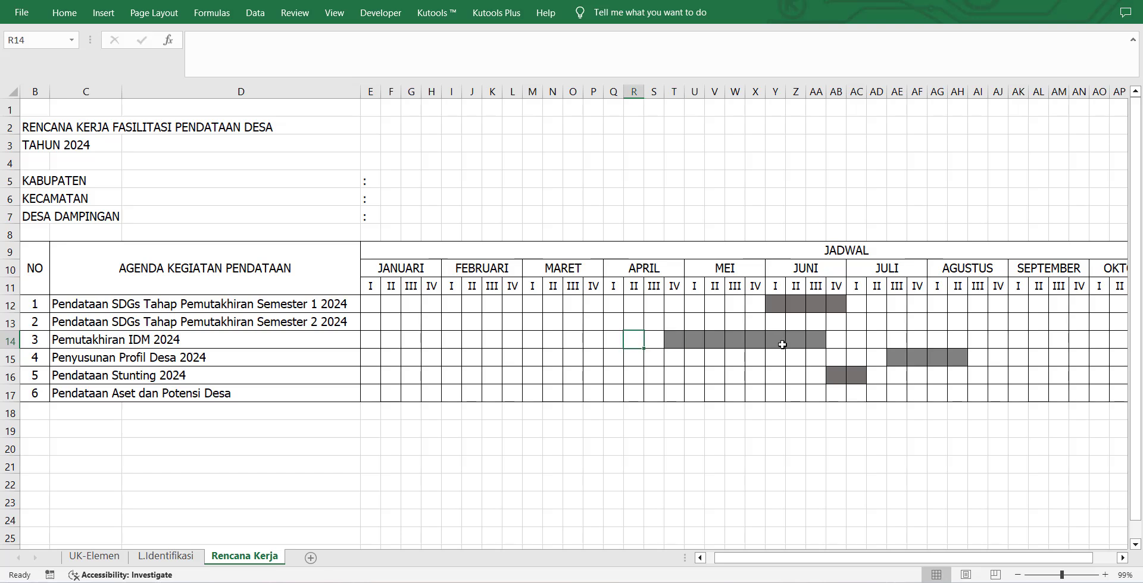
click(817, 345)
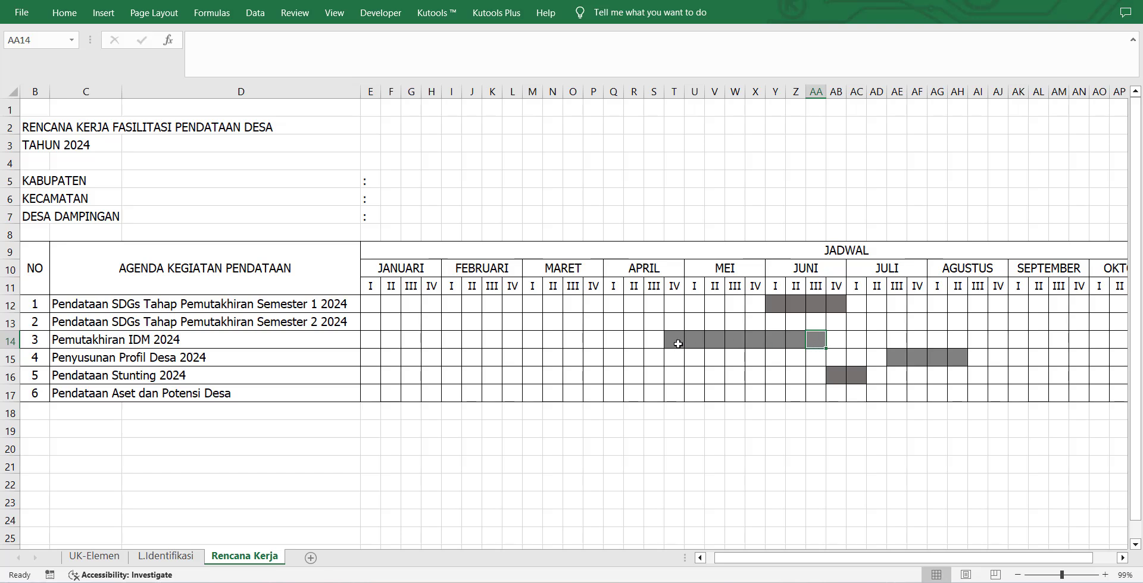
drag(658, 341, 670, 342)
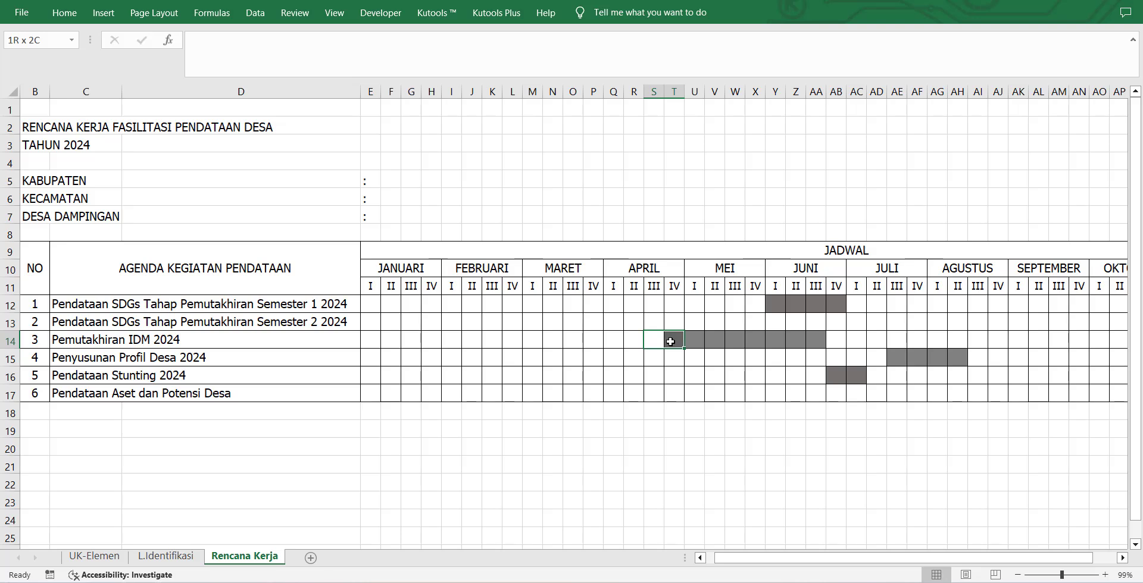
drag(670, 342, 672, 341)
drag(714, 342, 651, 343)
click(665, 345)
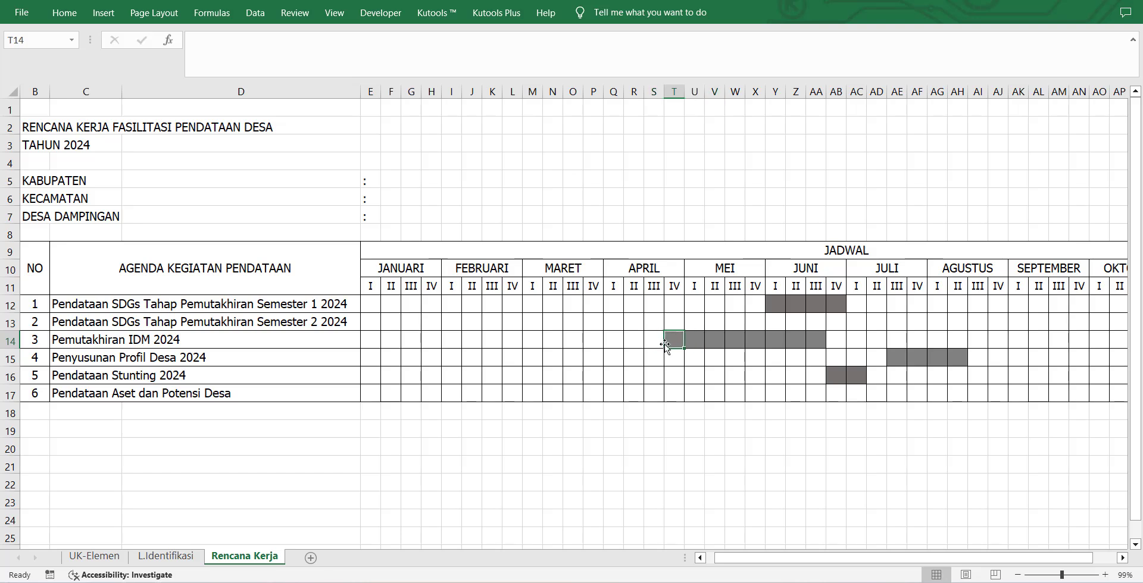
drag(671, 340, 810, 341)
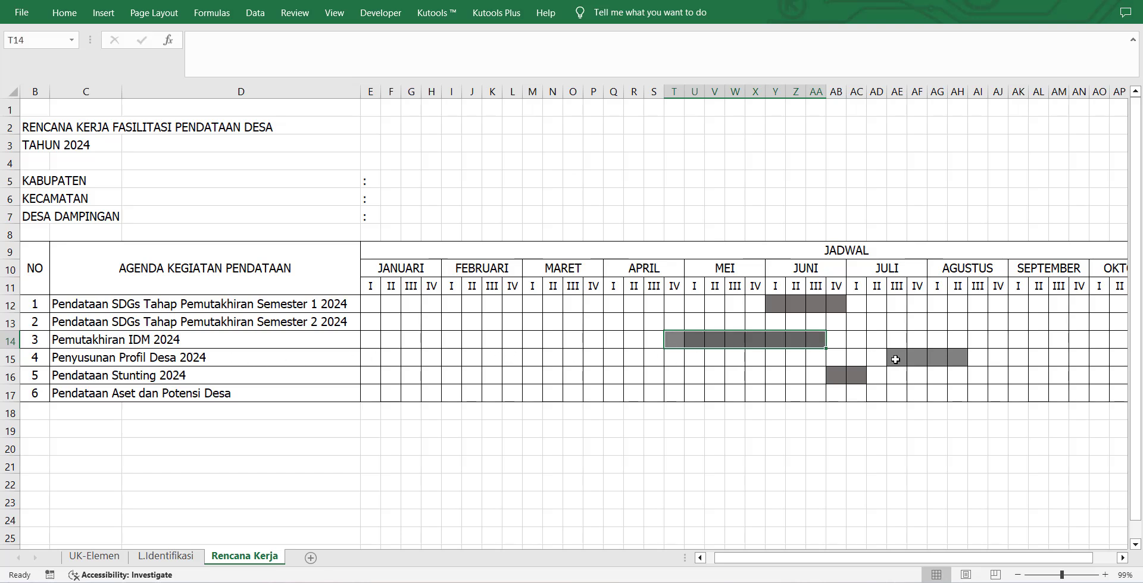
drag(895, 360, 956, 358)
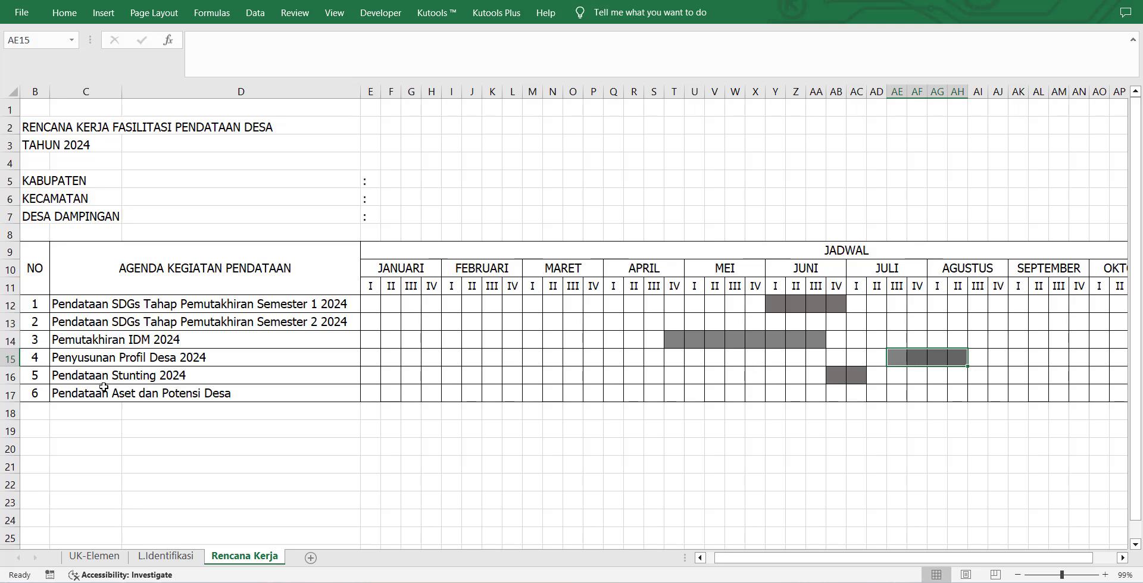
Step: Extend the shaded schedule of Pendataan Stunting 2024 in row 16 through week IV of July
click(837, 380)
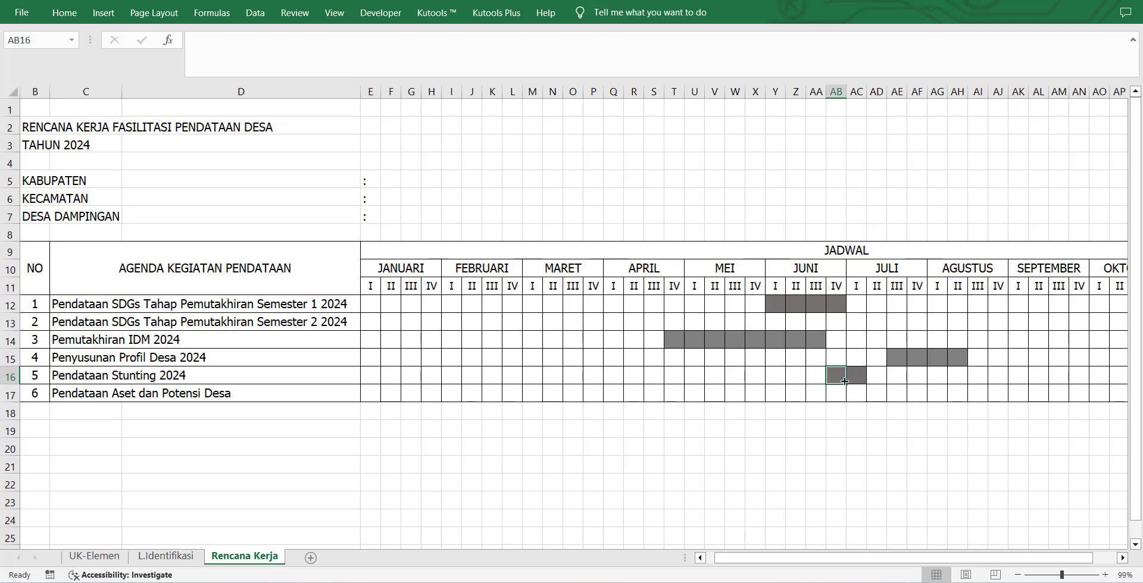
click(852, 379)
drag(866, 384, 919, 384)
click(911, 393)
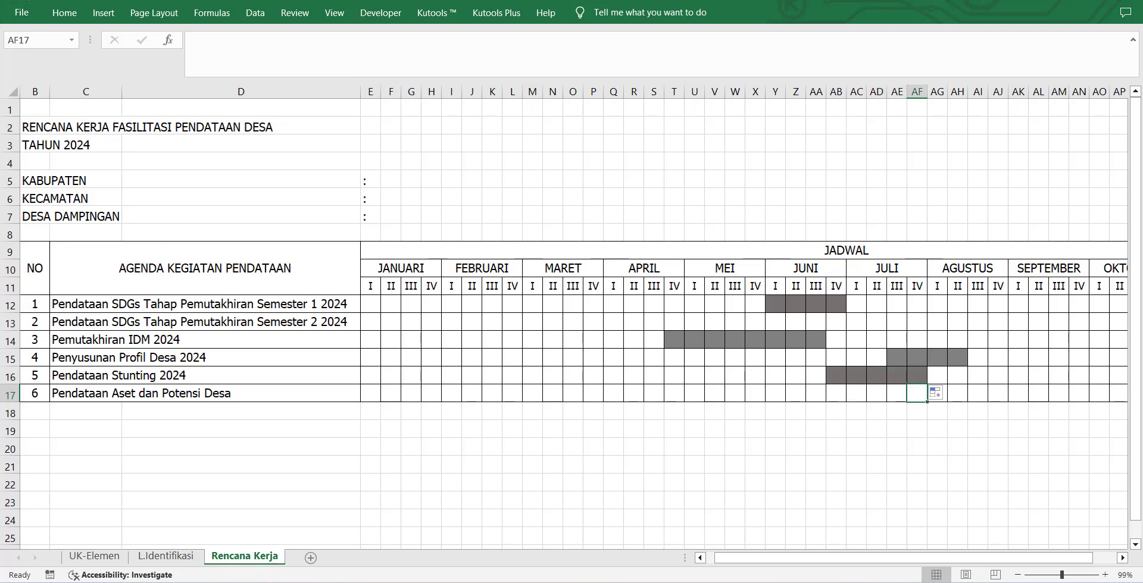
Step: Examine the January to December weeks of activities 4 to 6, from the village profile to assets and potential
mouse_move(833, 558)
mouse_down()
mouse_move(855, 564)
mouse_move(835, 565)
mouse_up()
drag(375, 355, 394, 357)
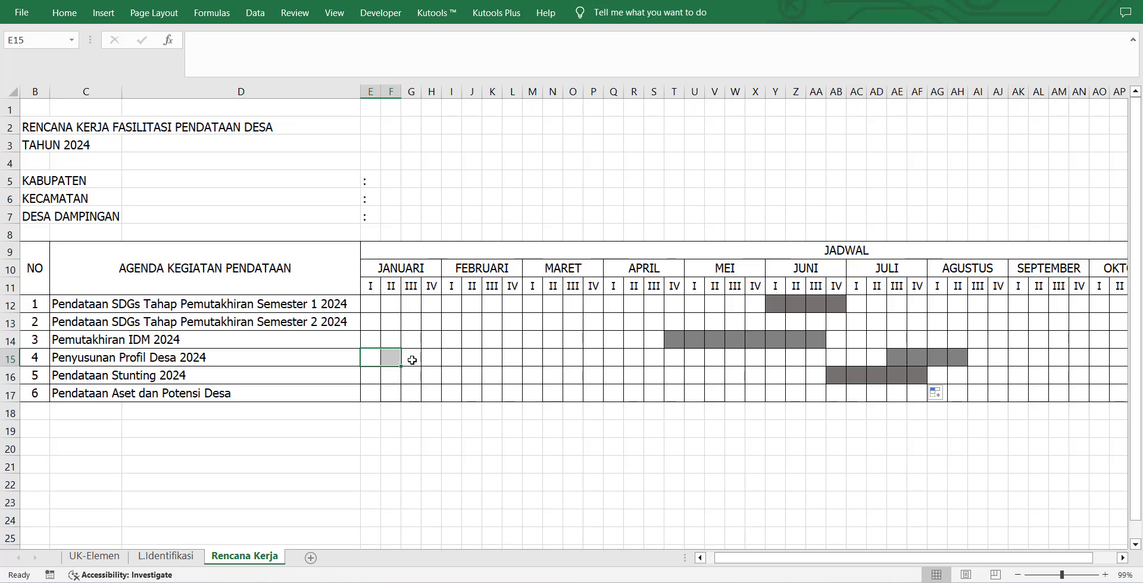
click(414, 358)
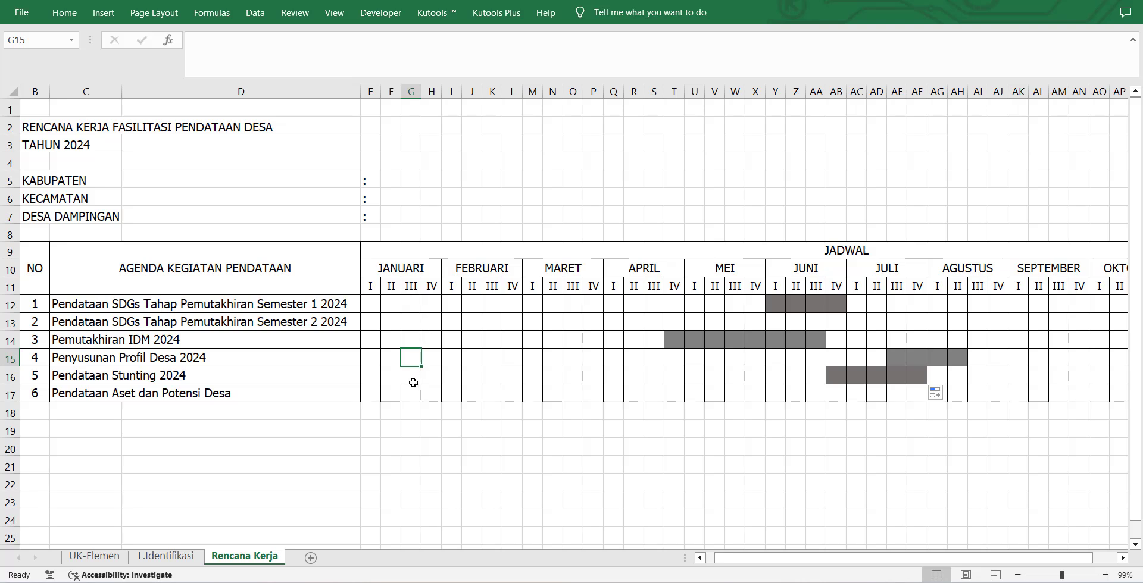
drag(373, 377, 387, 378)
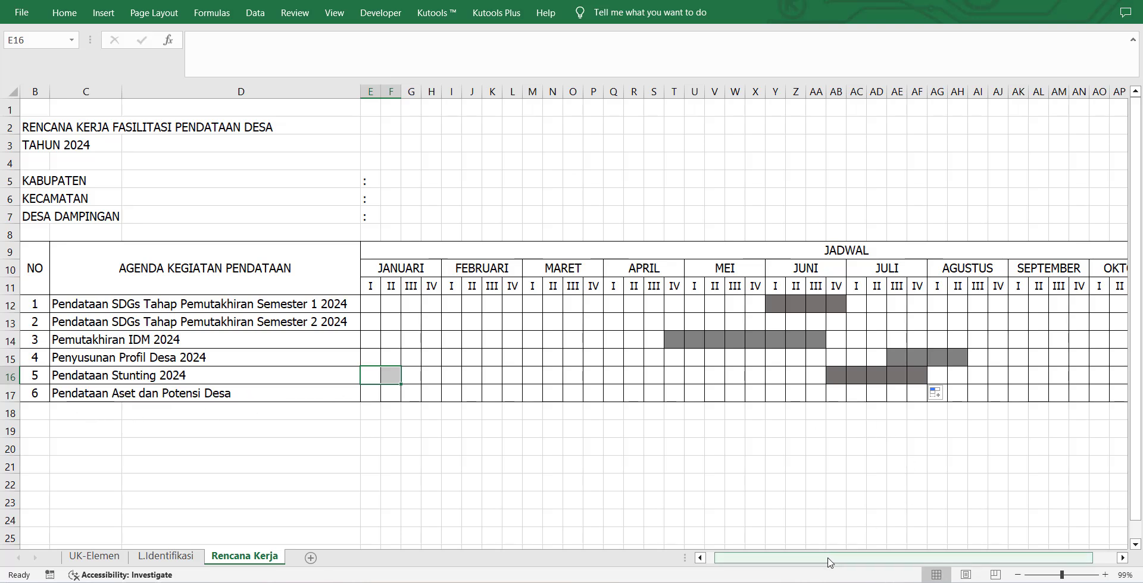
drag(828, 562, 851, 562)
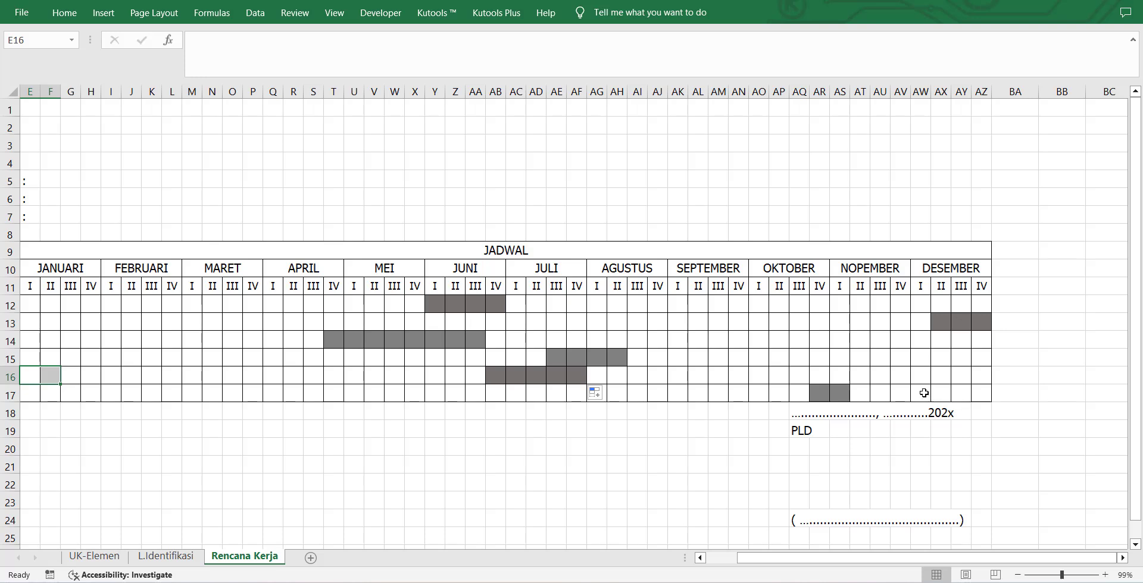
drag(923, 393, 938, 393)
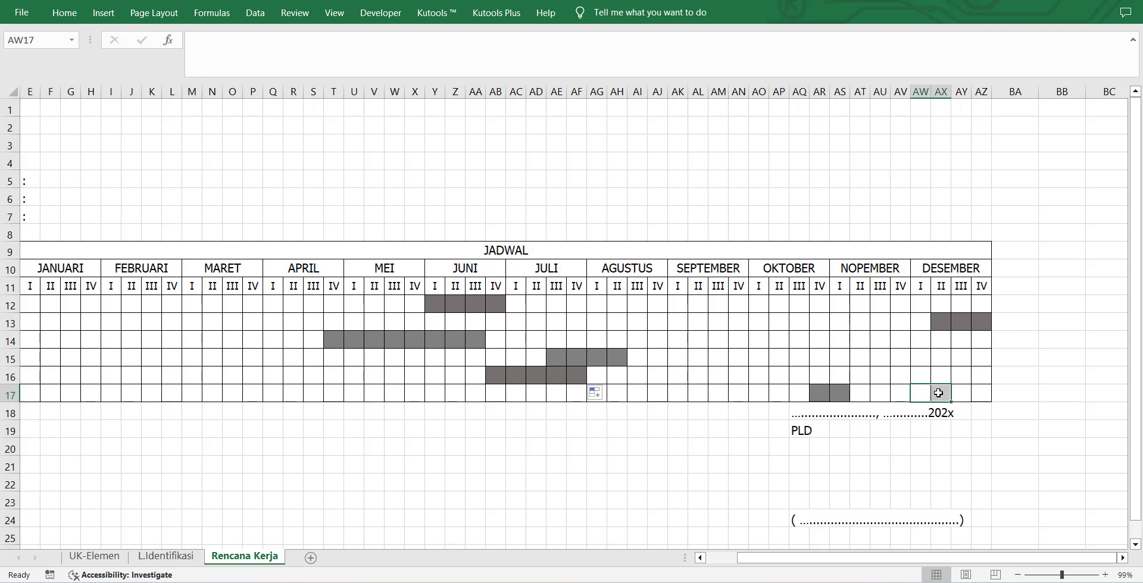
drag(823, 557, 787, 558)
drag(392, 394, 406, 400)
click(469, 395)
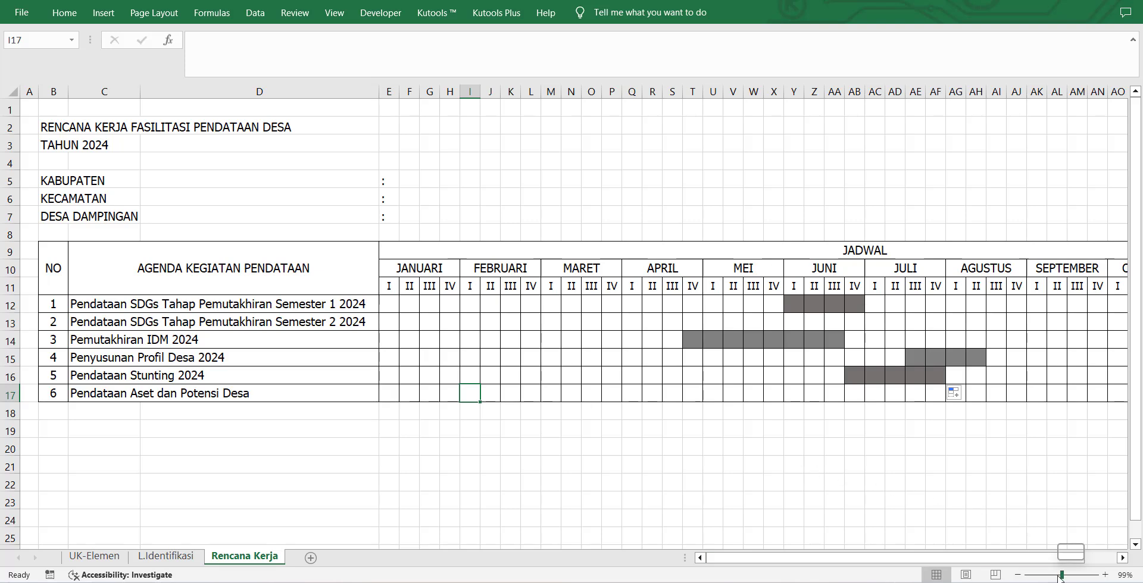
Step: Show the whole work plan at 76% zoom and check the signature line in row 24
drag(1061, 576, 1052, 576)
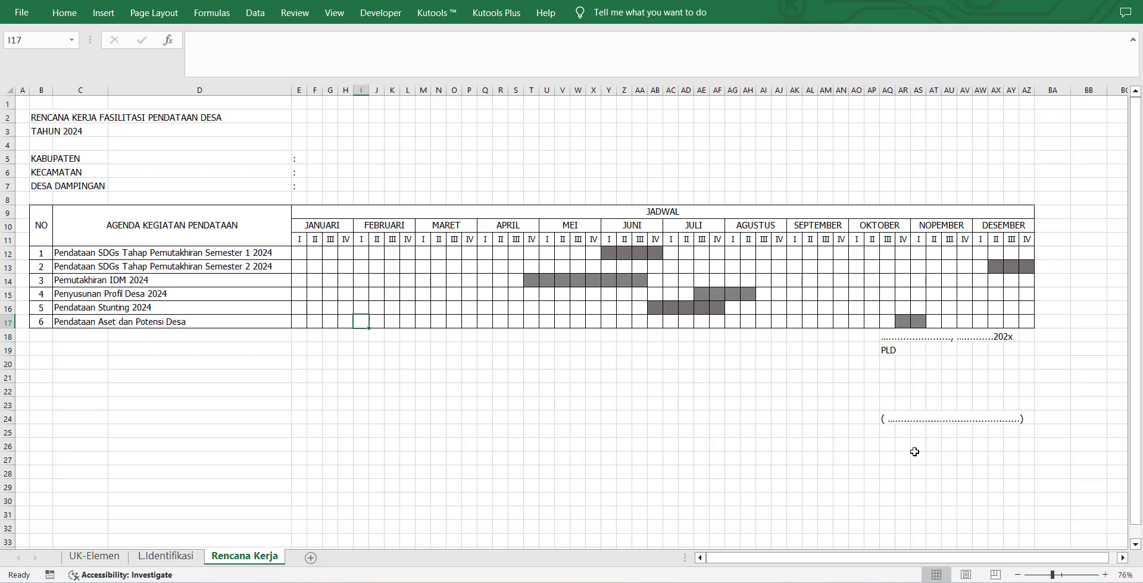
drag(891, 418, 1014, 418)
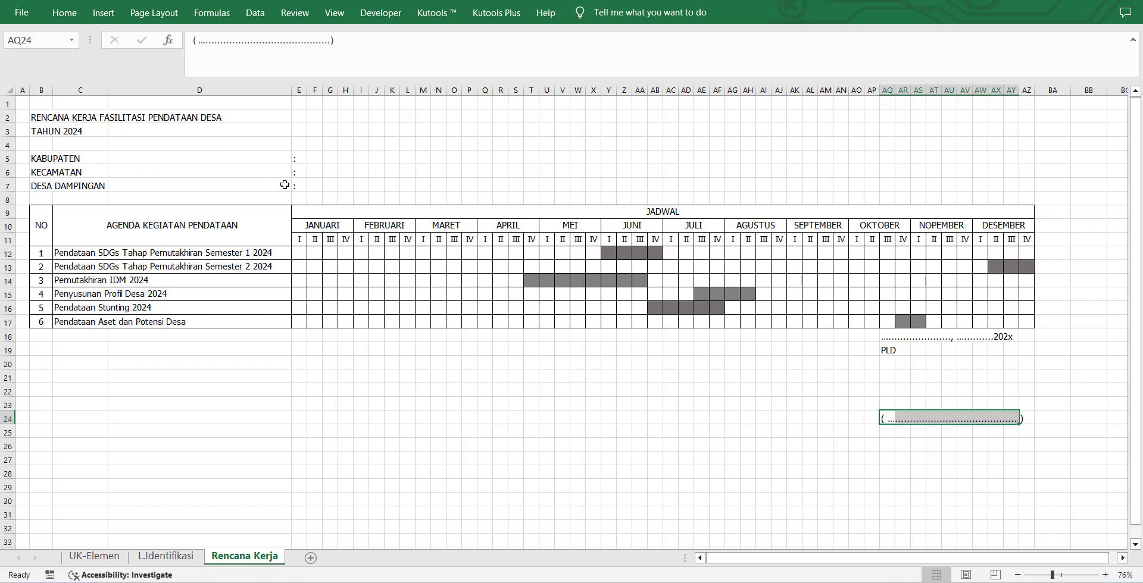
Step: Compare the KABUPATEN, KECAMATAN and DESA DAMPINGAN fields on the L.Identifikasi and Rencana Kerja sheets, ending on L.Identifikasi
click(200, 556)
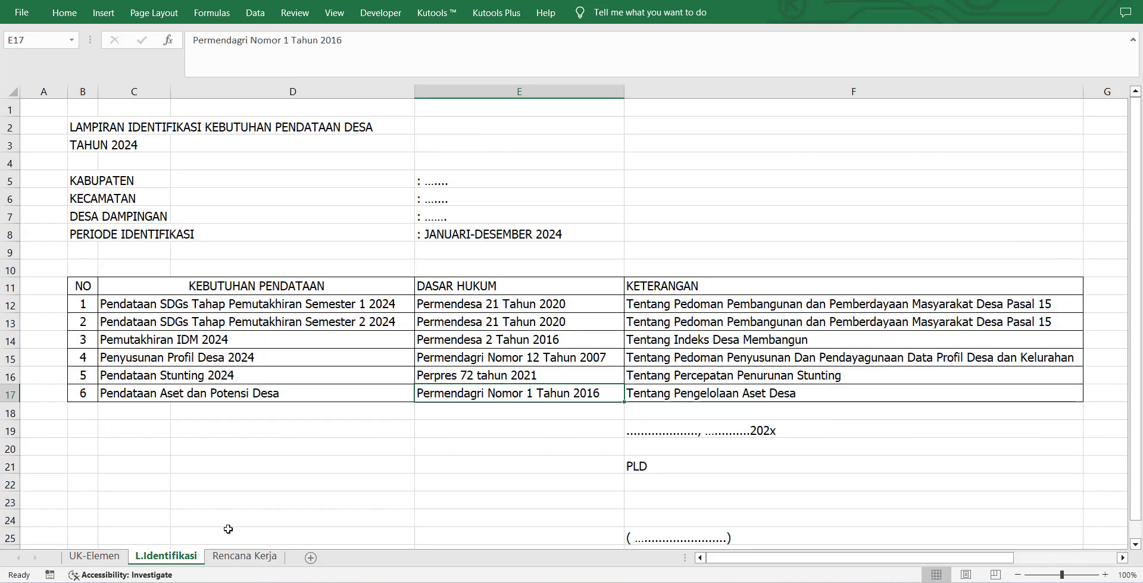
click(450, 216)
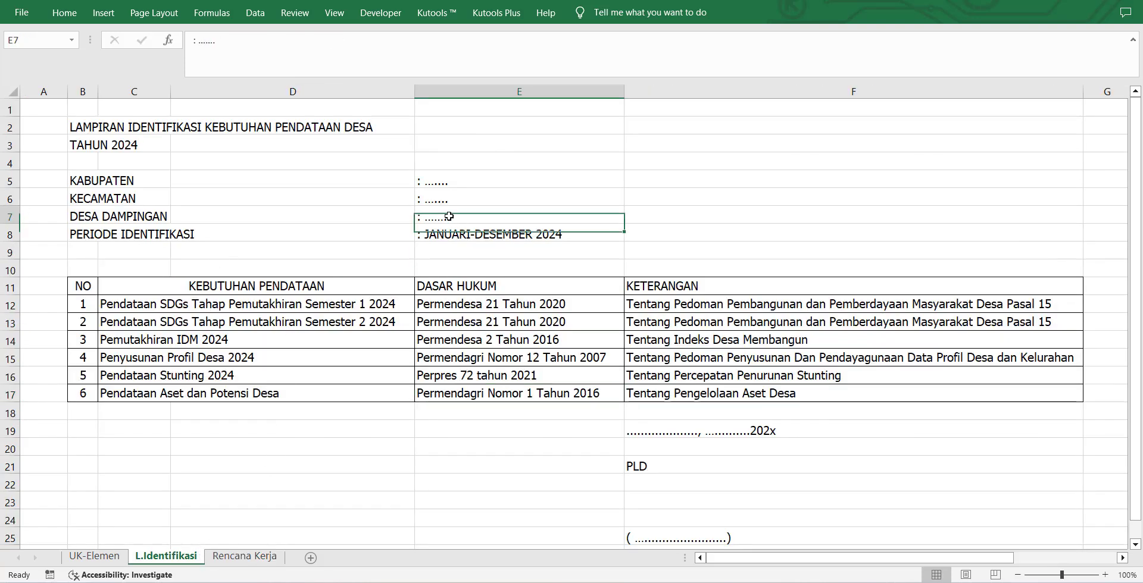
click(643, 216)
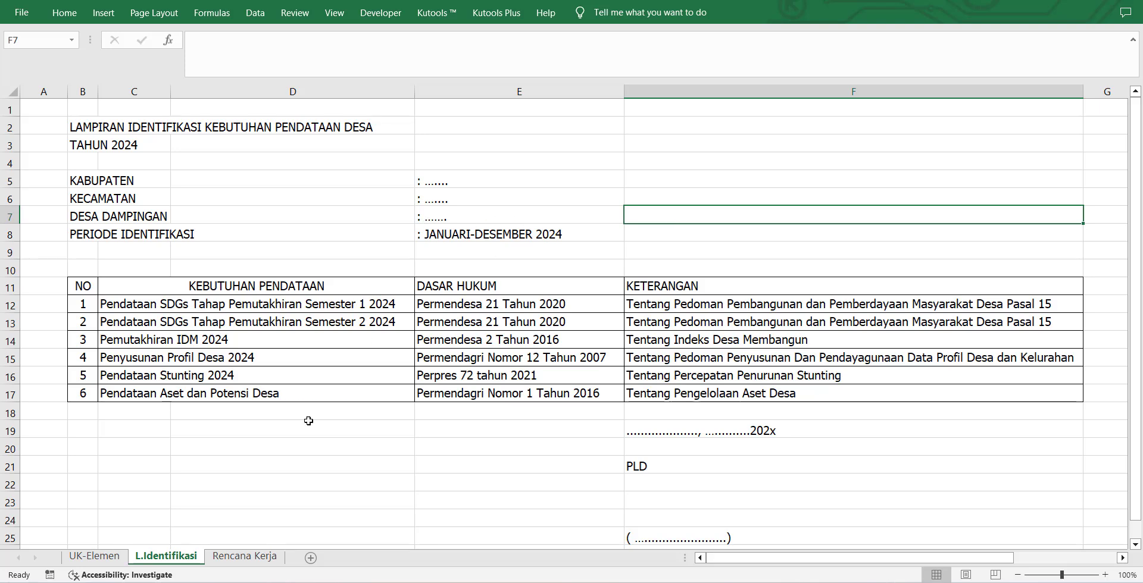
click(262, 557)
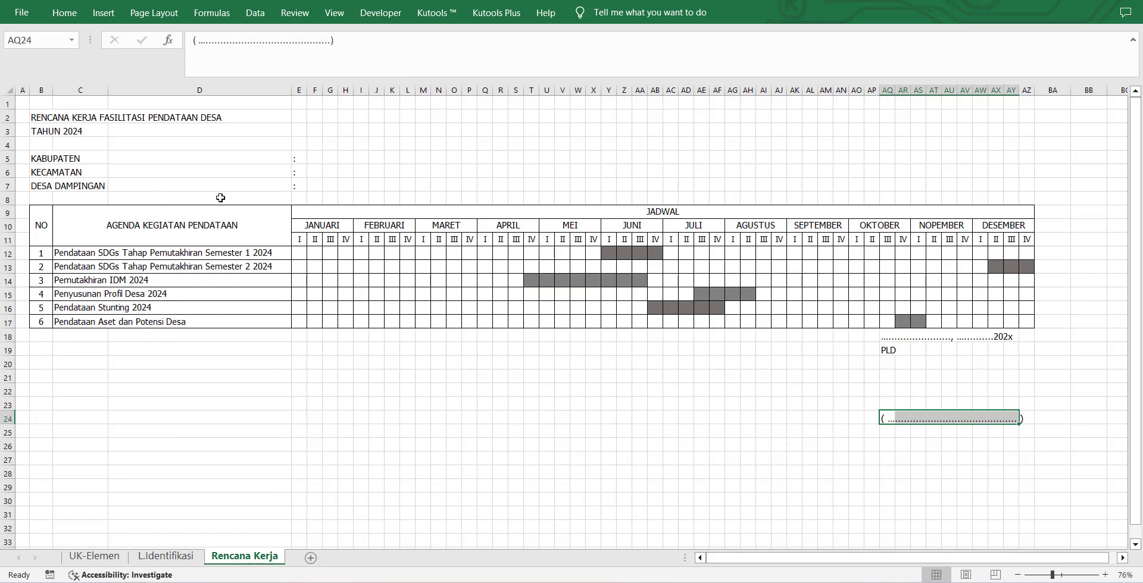
click(313, 188)
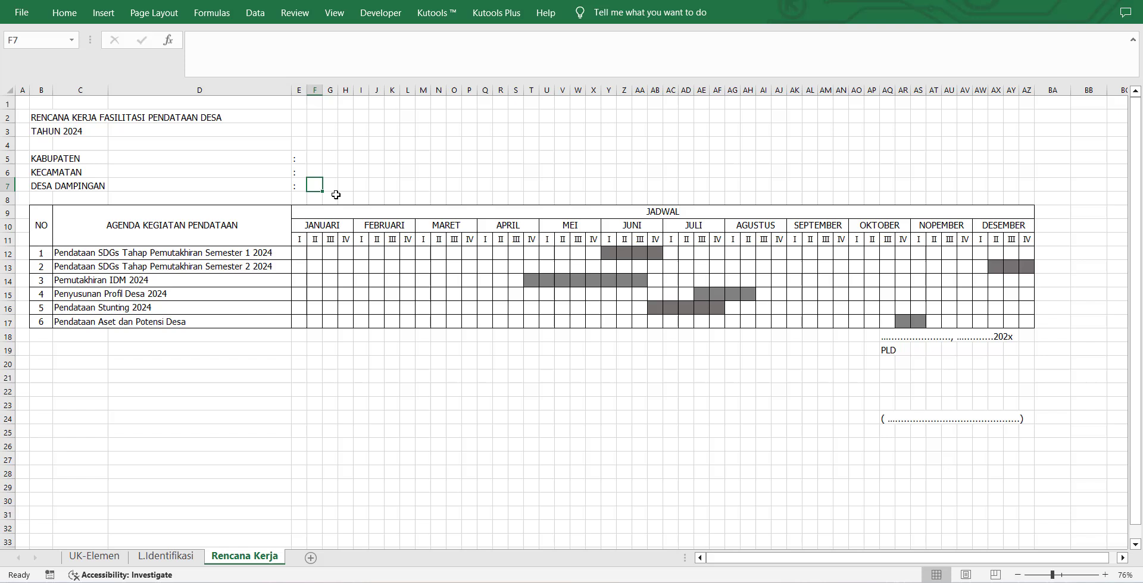
click(402, 186)
click(470, 186)
click(525, 186)
click(592, 186)
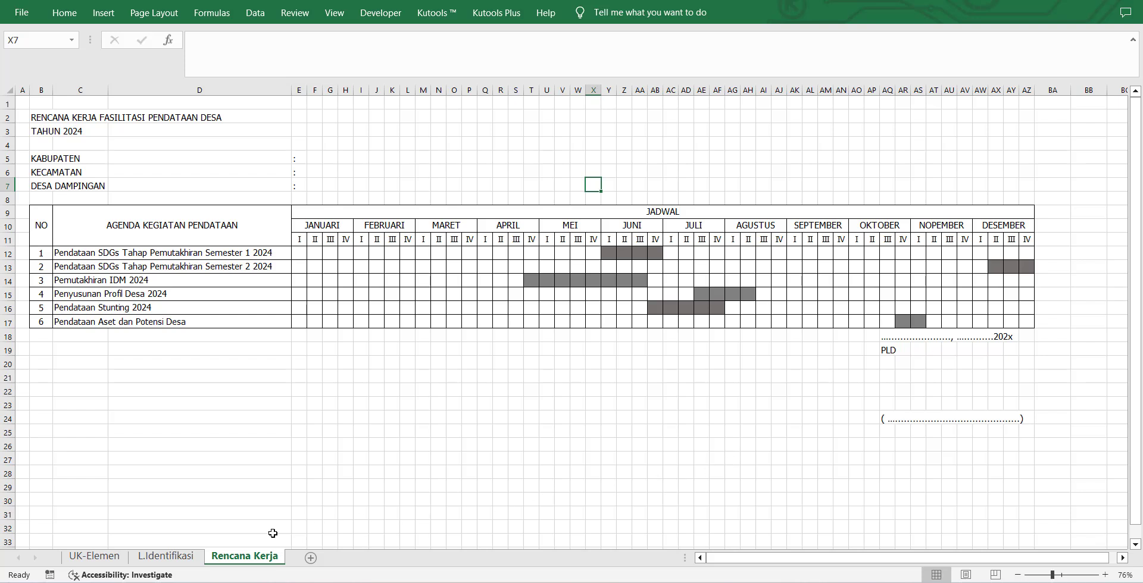
click(185, 558)
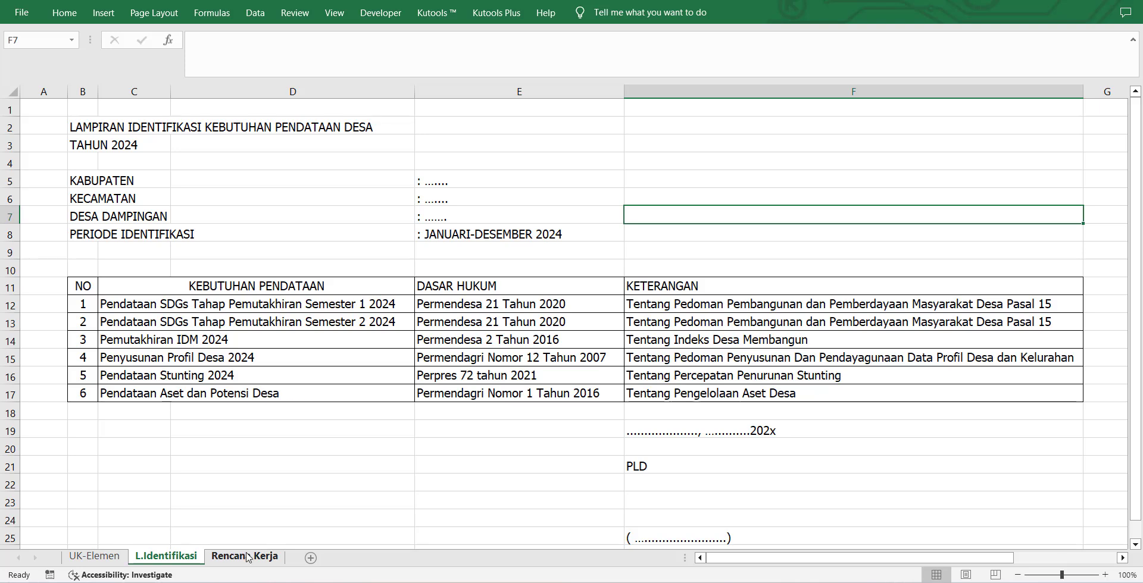
click(248, 556)
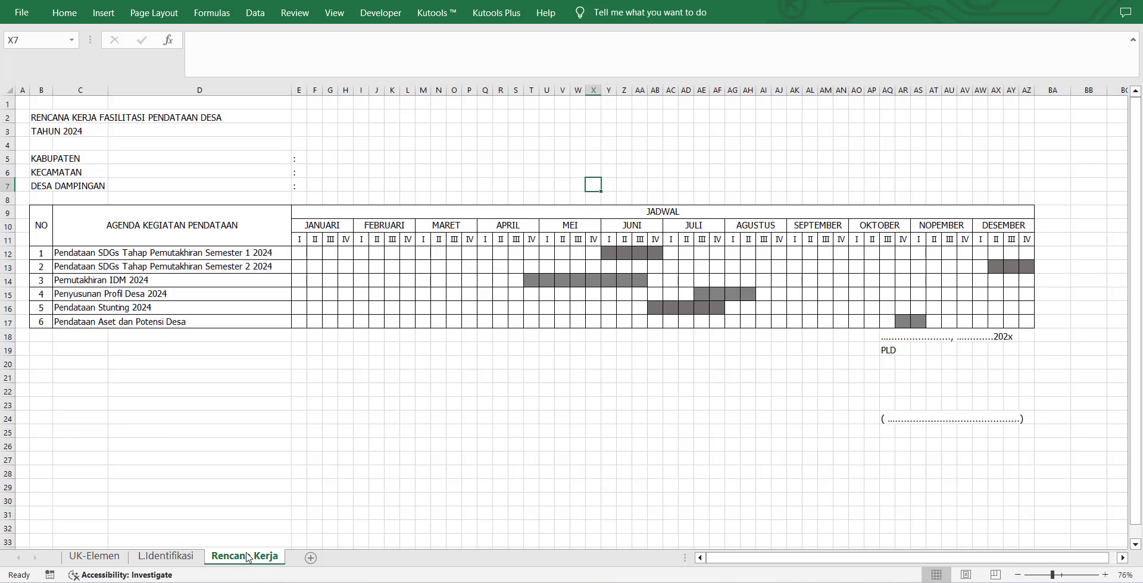
click(187, 556)
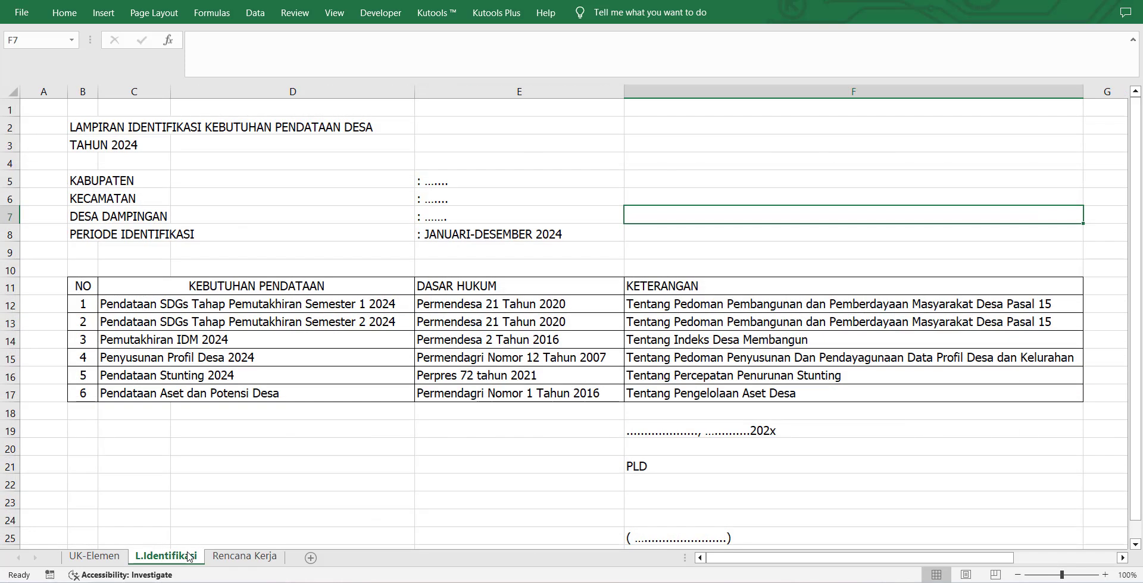